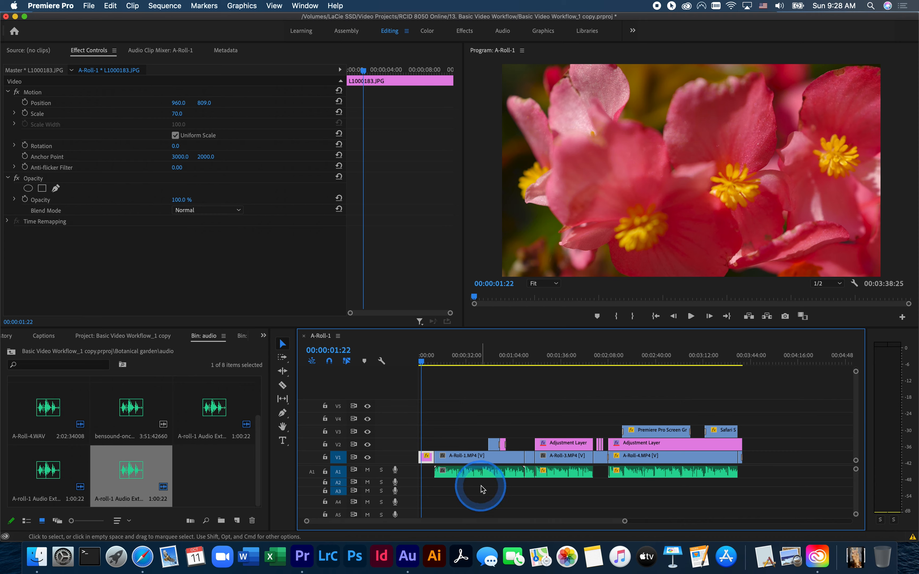
Step: Send the A-Roll-1.MP4 clip's audio from the timeline to Adobe Audition for editing as a clip
click(450, 473)
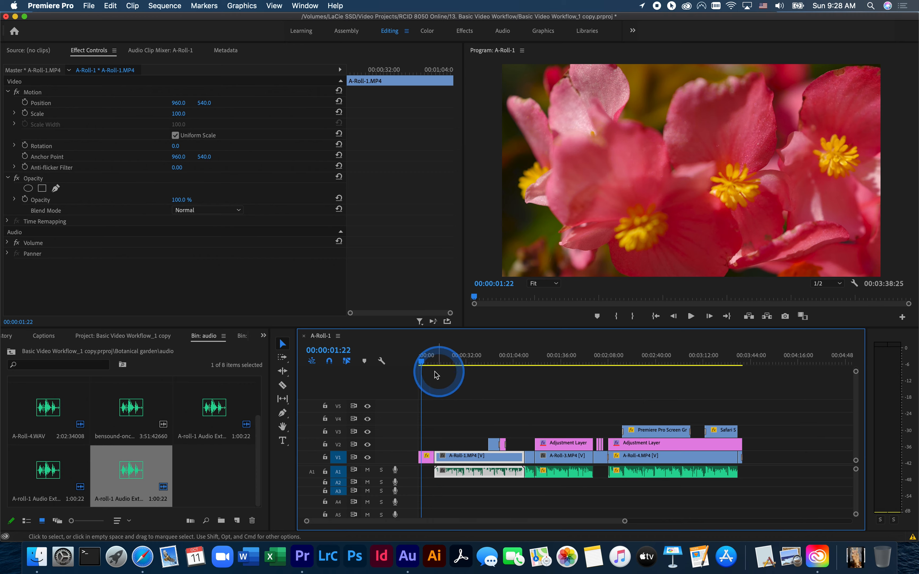
drag(421, 362, 457, 364)
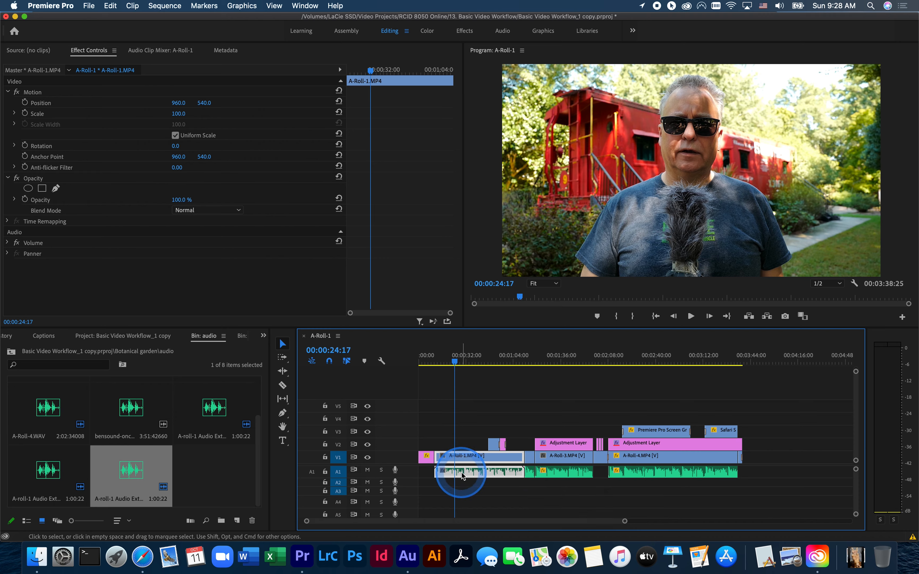
click(110, 5)
mouse_move(145, 285)
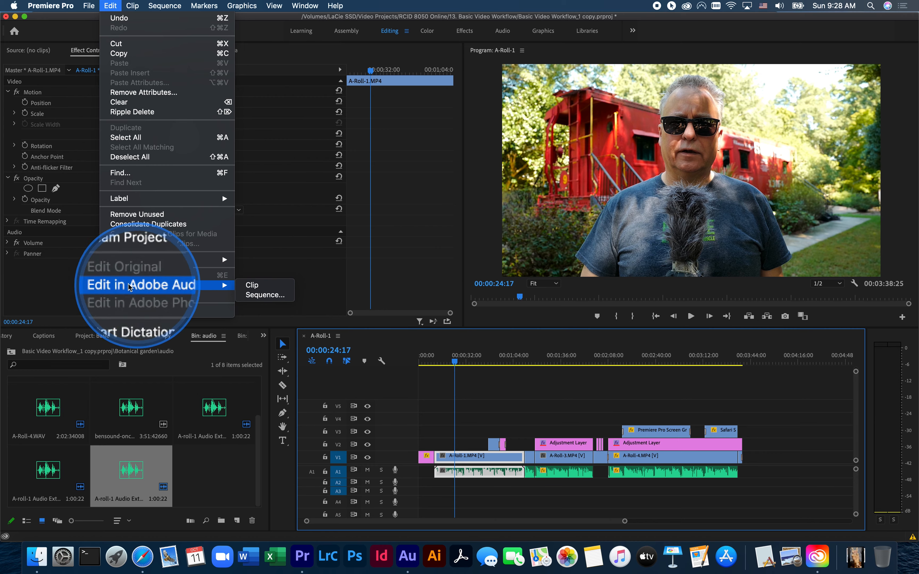
click(251, 286)
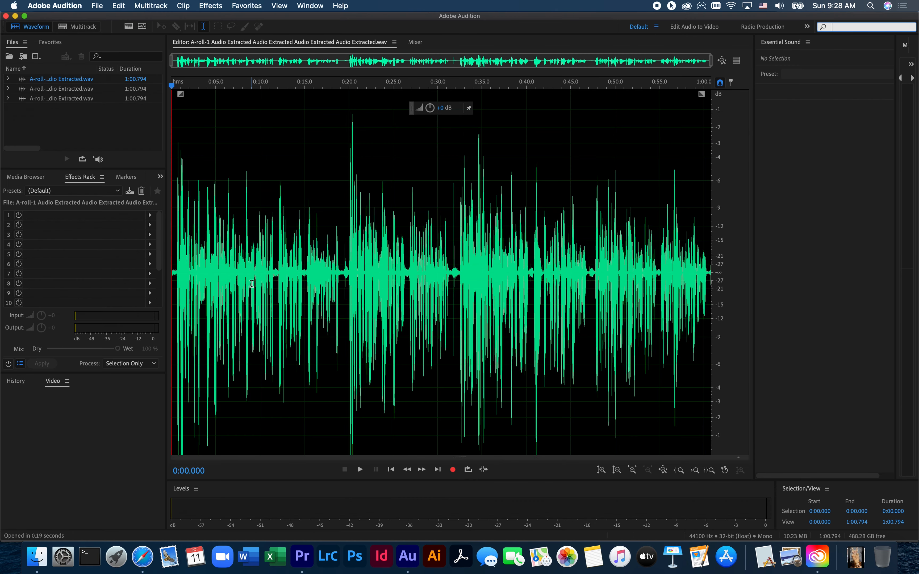
Step: Cut two short pauses out of the extracted audio waveform, at about 0:19 and 0:31
click(377, 312)
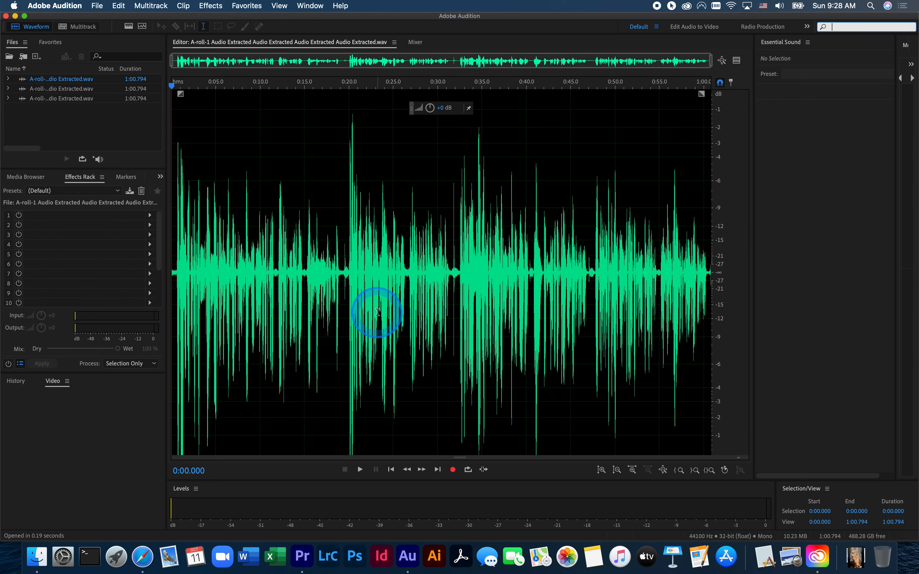
click(341, 257)
drag(341, 257, 346, 258)
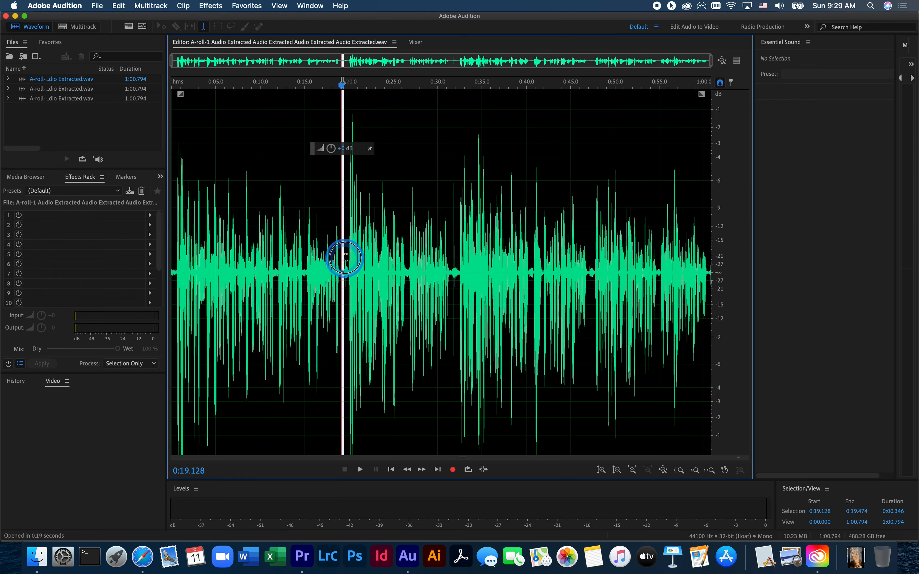
key(Delete)
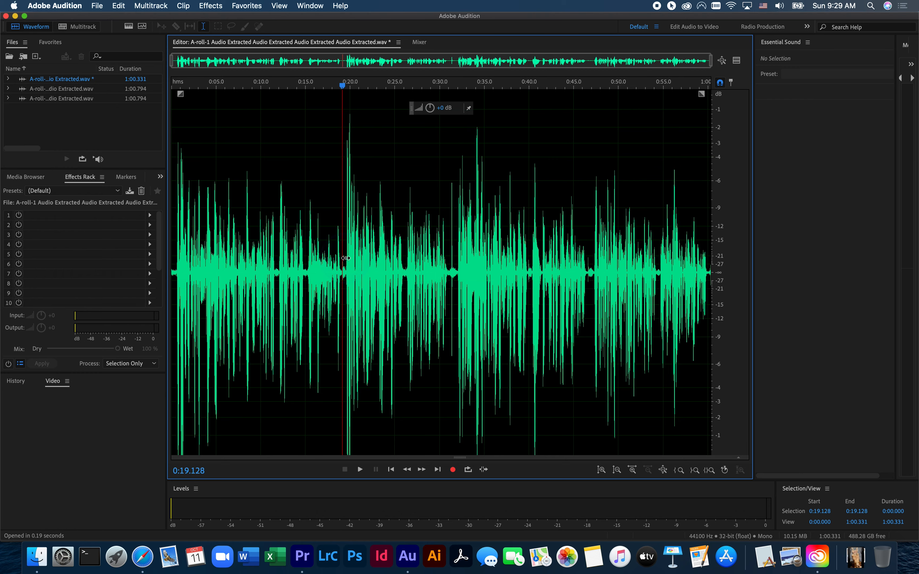
click(450, 266)
drag(450, 266, 453, 267)
key(Delete)
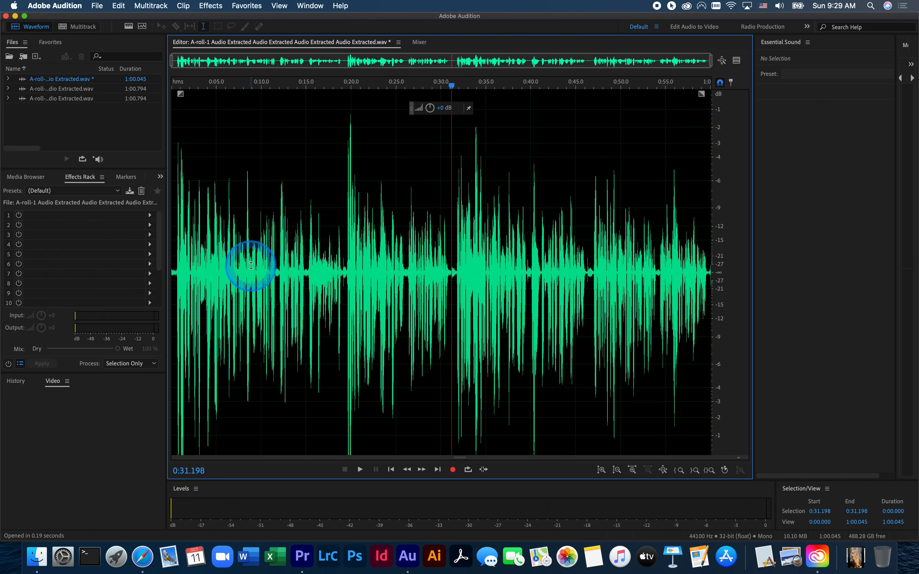
Step: Save the edited audio file and switch back to the A-Roll-1 sequence in Premiere Pro
key(super+s)
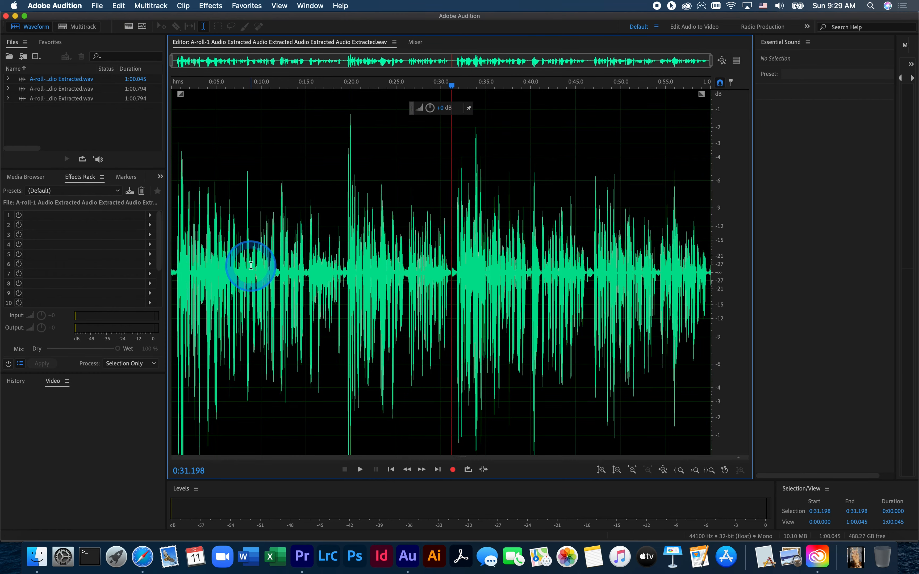
click(299, 557)
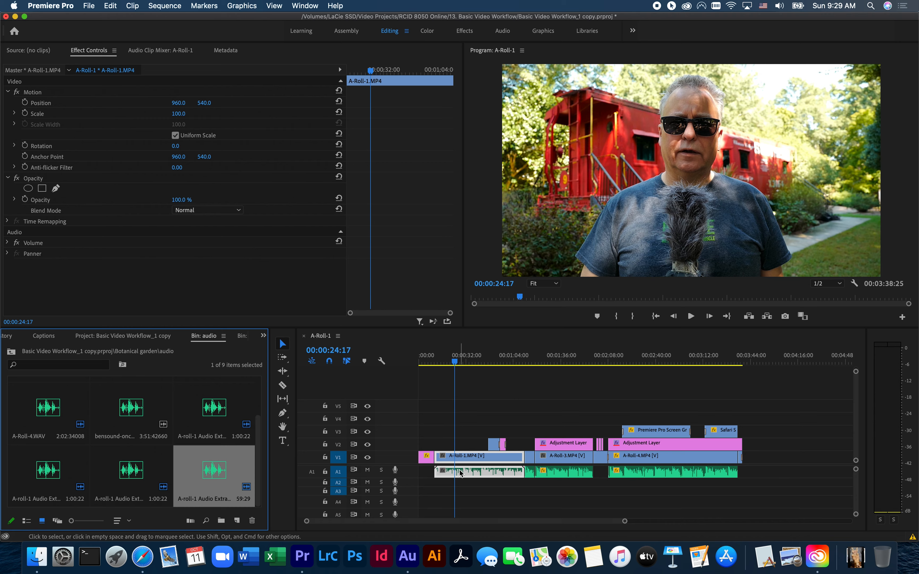
click(488, 473)
Step: Switch to Safari and look through Soundstripe's home page of artists, playlists and recently added songs
click(143, 564)
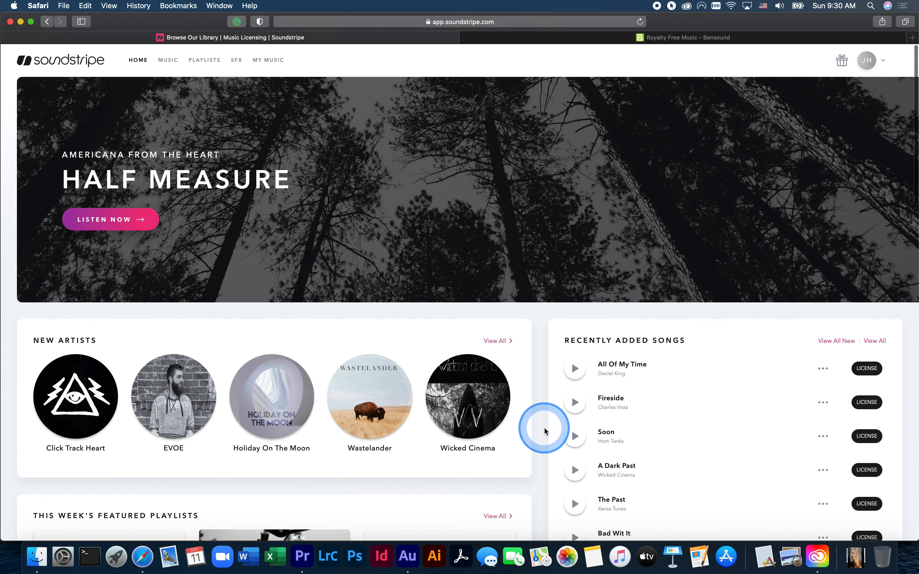
scroll(544, 431, down, 6)
scroll(544, 431, down, 3)
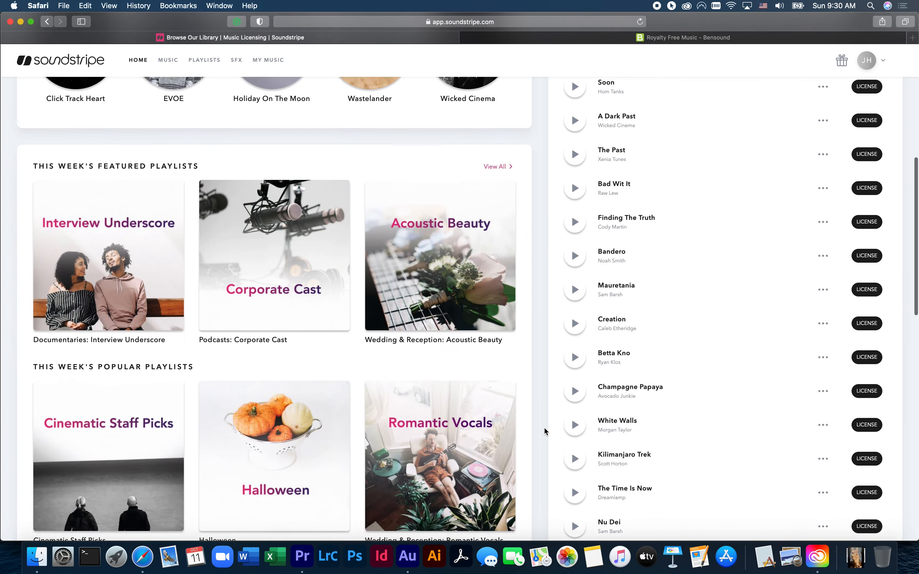
scroll(523, 319, up, 9)
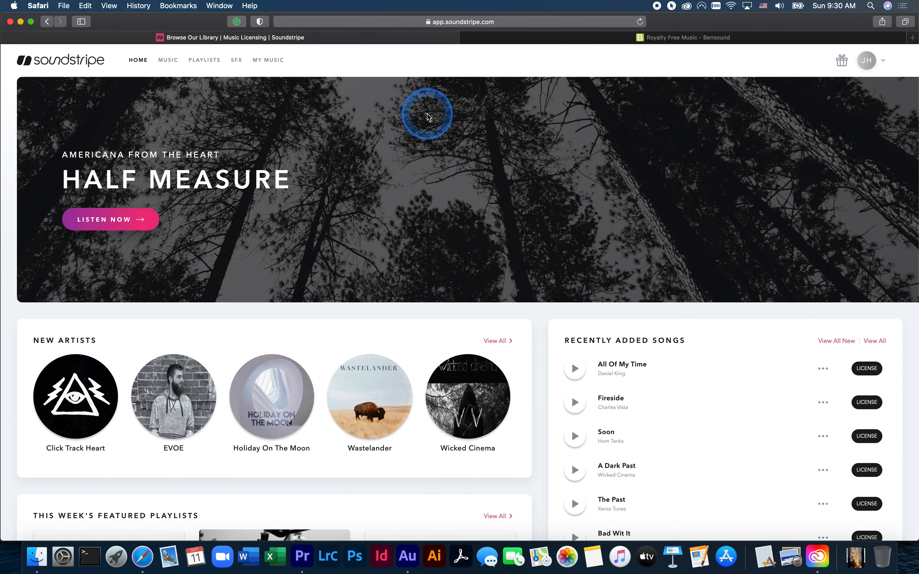
Step: Look through the royalty-free music tracks on the open Bensound page
click(678, 40)
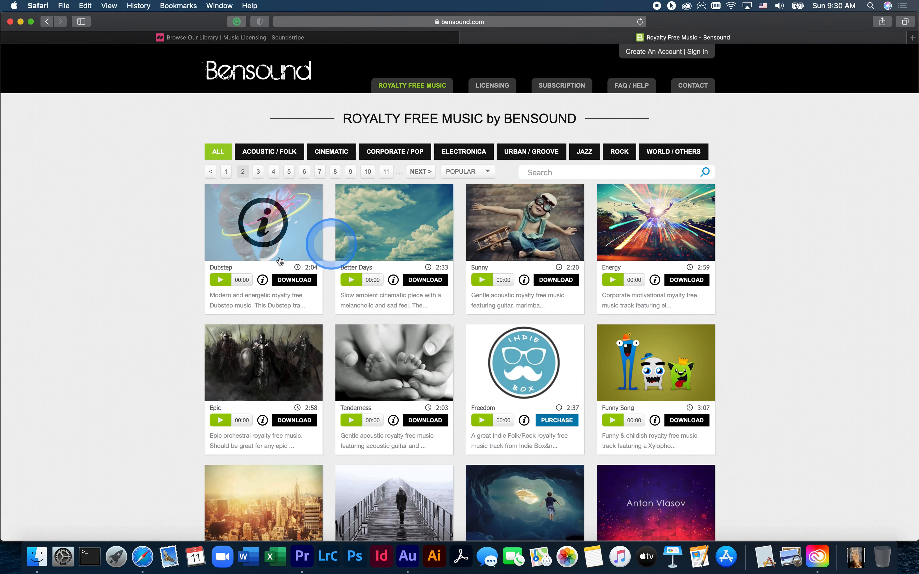
click(153, 281)
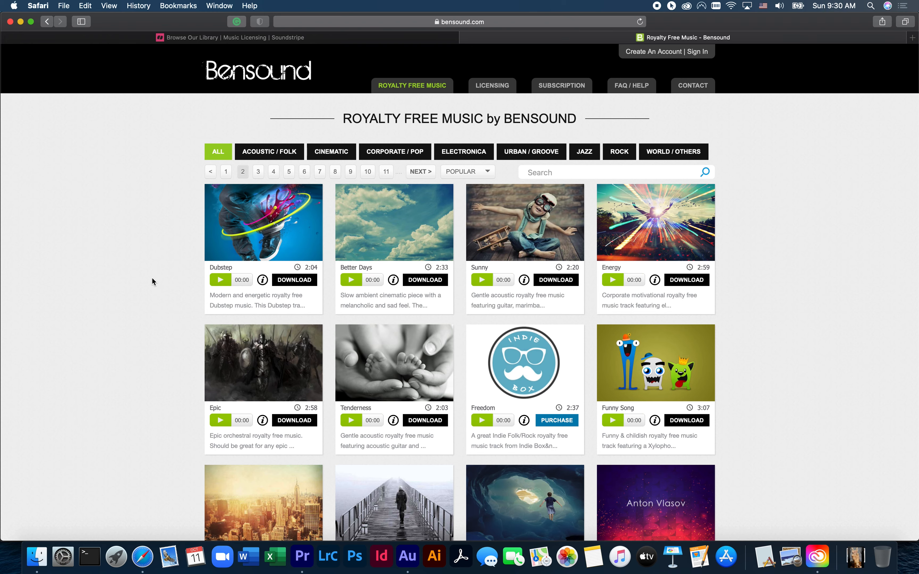
click(156, 285)
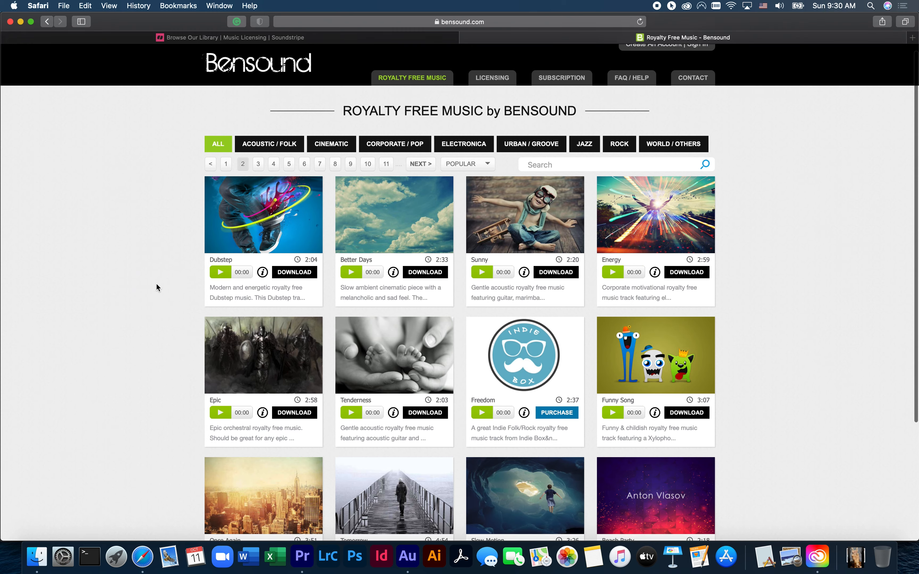
scroll(156, 285, down, 5)
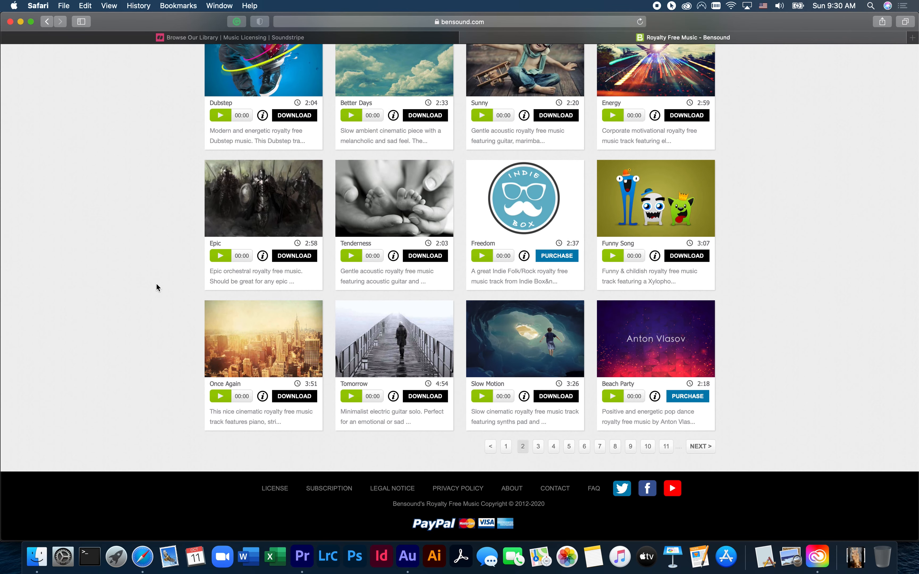
click(219, 332)
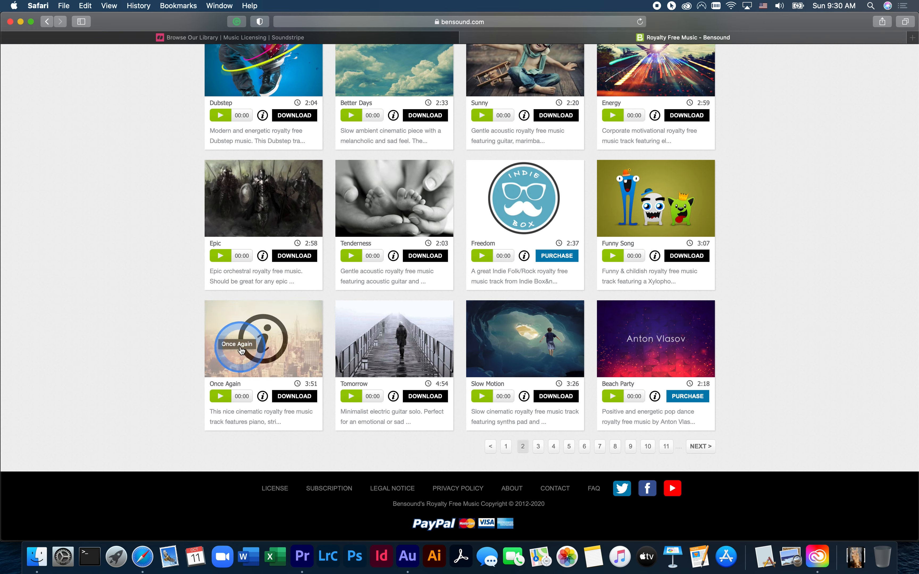
click(263, 396)
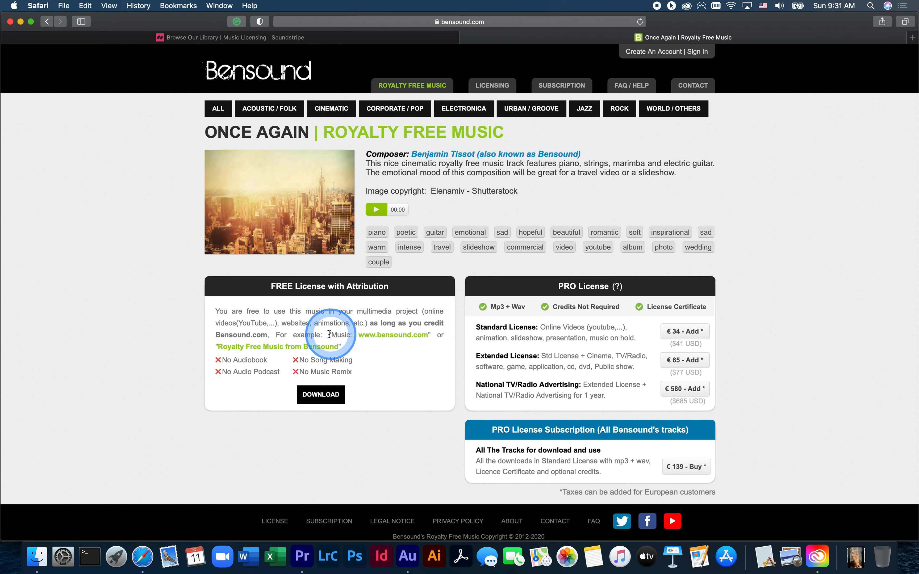
drag(329, 334, 434, 334)
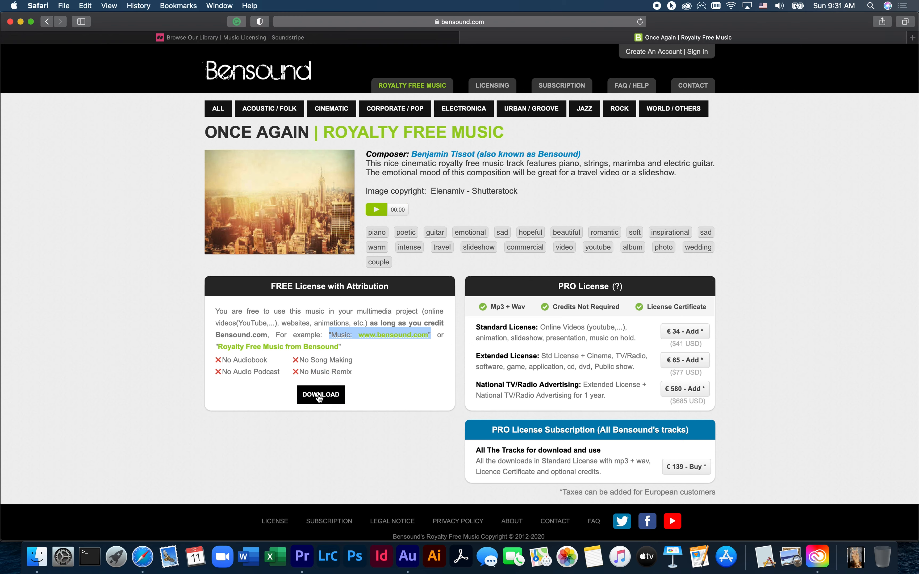
Step: Switch to Premiere Pro and place the bensound music file on audio track A2 from the start of the sequence
click(302, 557)
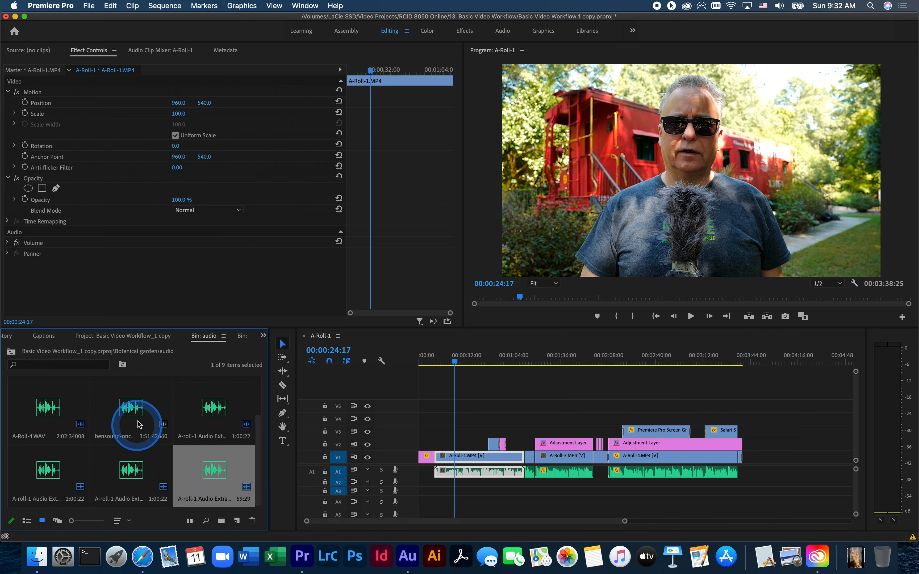
click(129, 410)
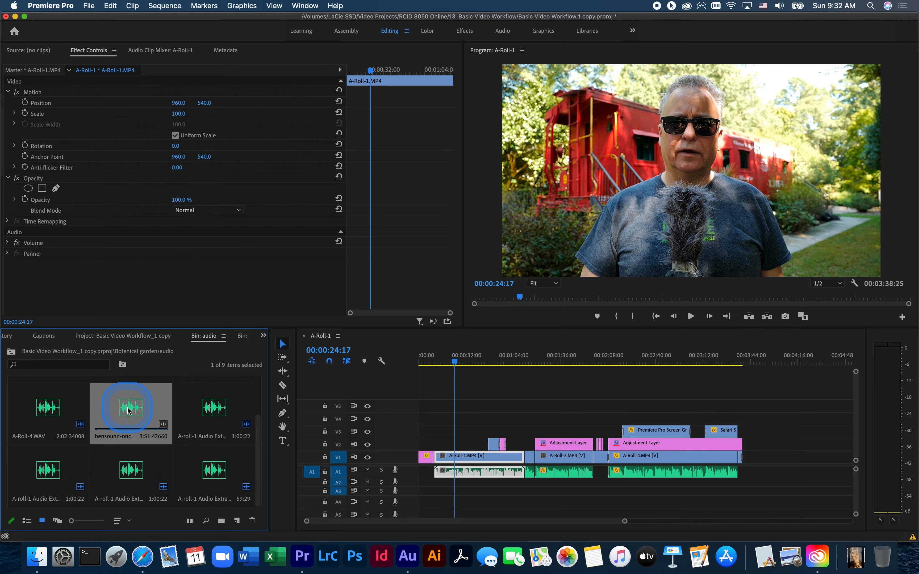
drag(129, 411, 413, 485)
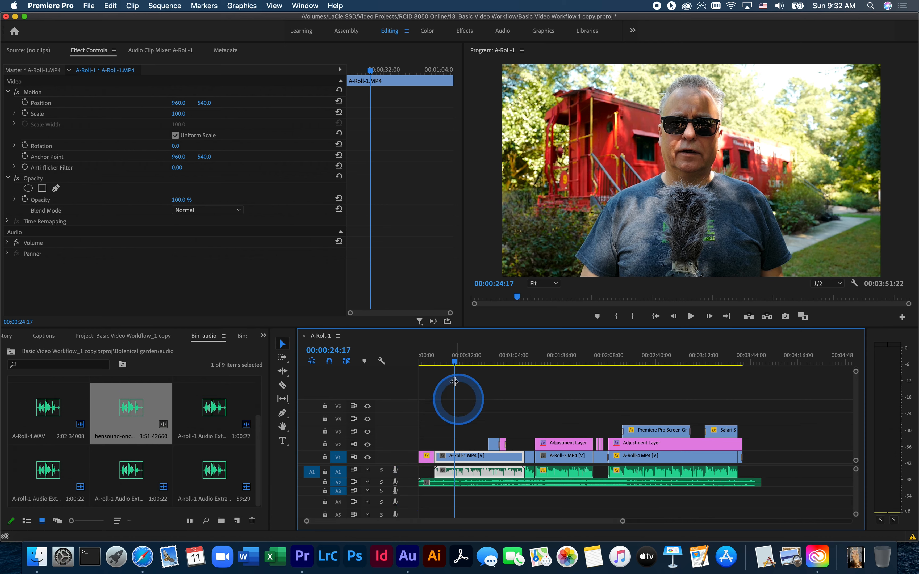
Step: Play the first few seconds of the sequence from 00:00:00:00 to hear the music
drag(456, 365, 416, 367)
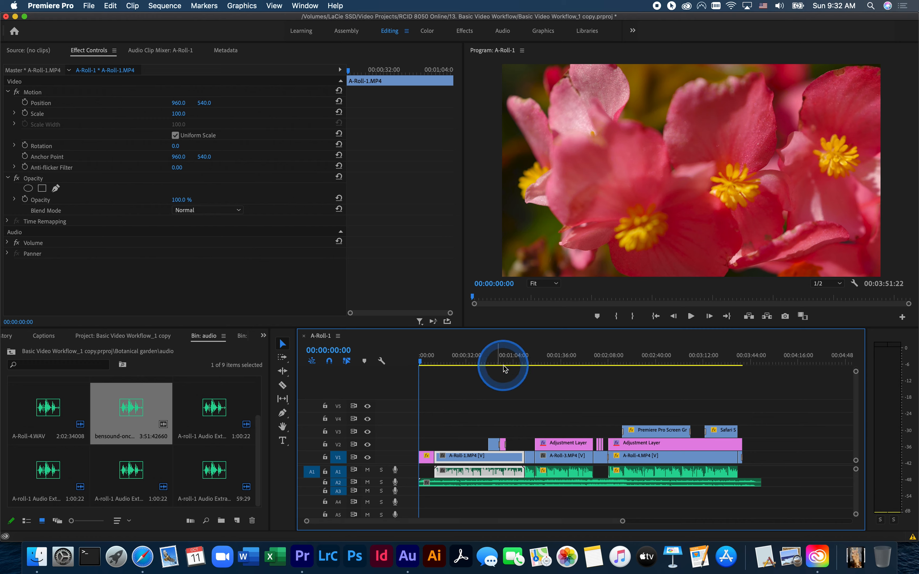
click(690, 316)
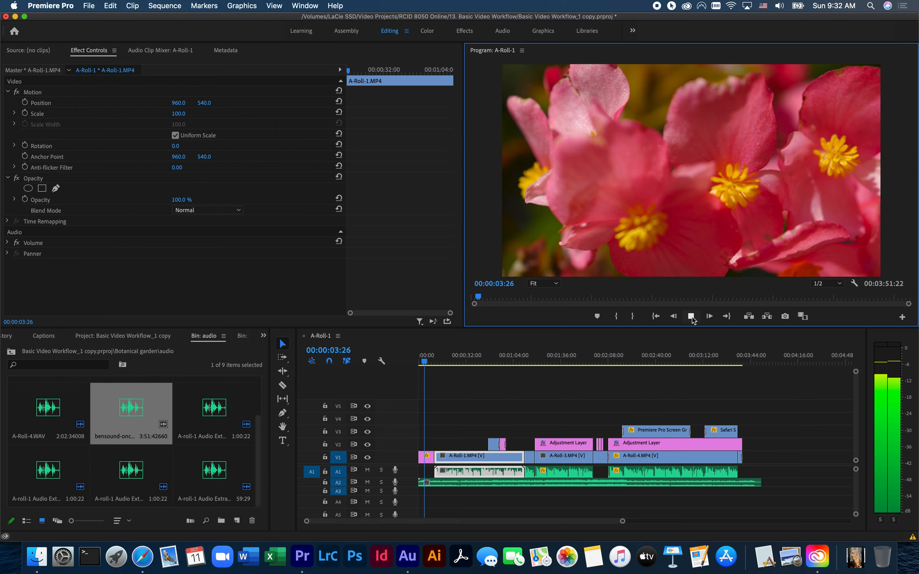
click(691, 317)
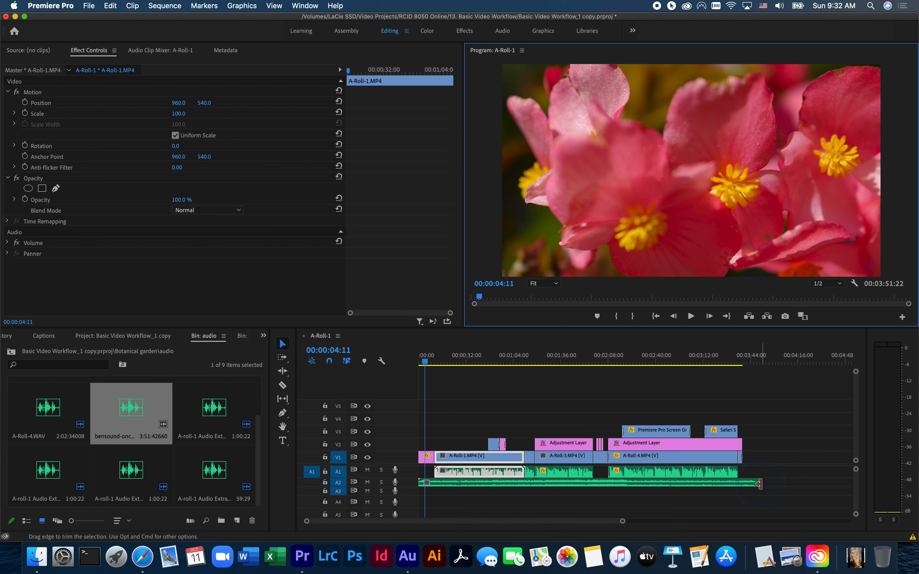
Step: Trim the end of the music clip on track A2 to line up with the end of the video
drag(759, 483, 742, 485)
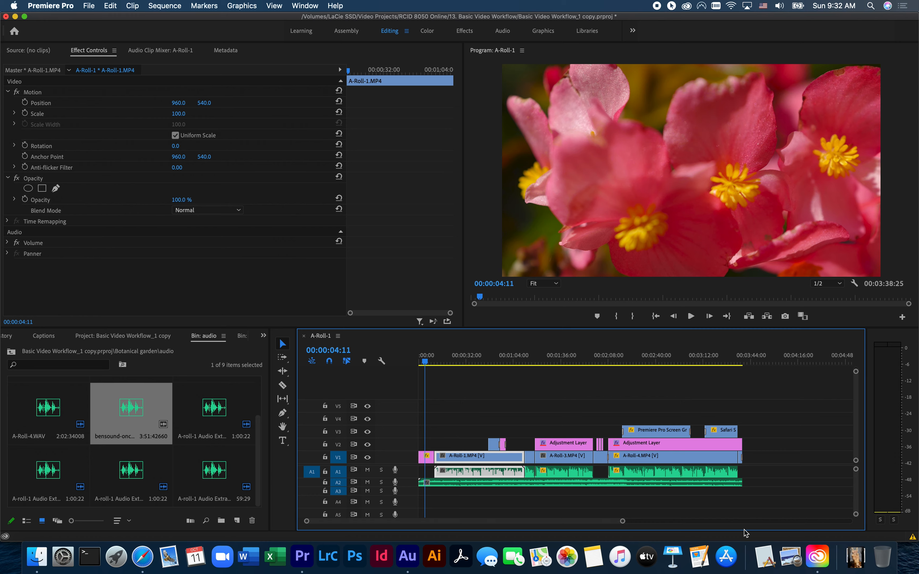
click(640, 491)
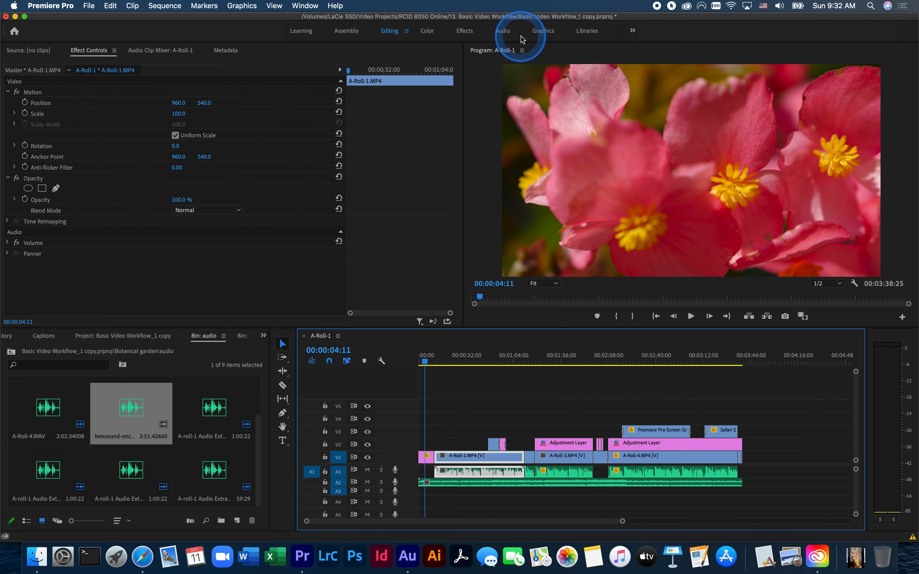
Step: Change to the Audio workspace and play a few seconds of the sequence to check the music levels in the clip mixer
click(501, 37)
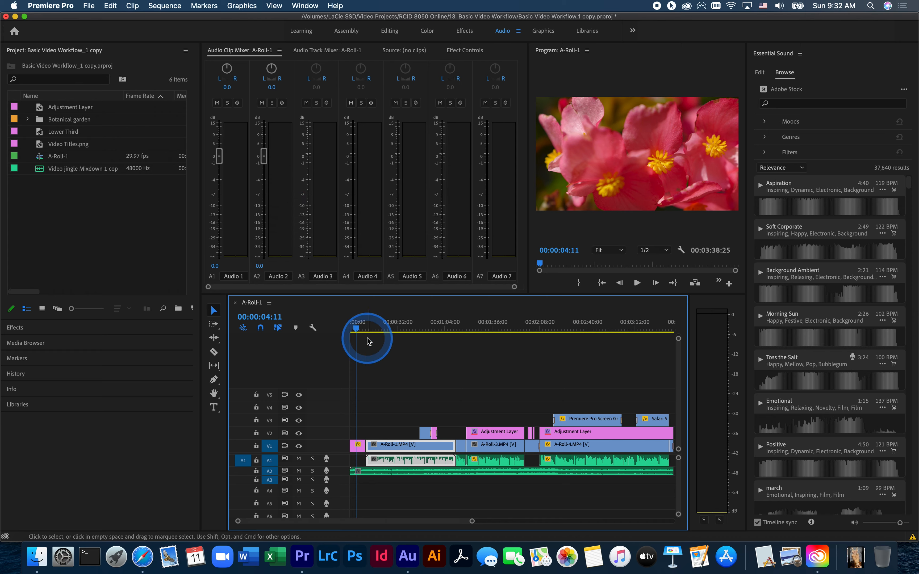
click(637, 282)
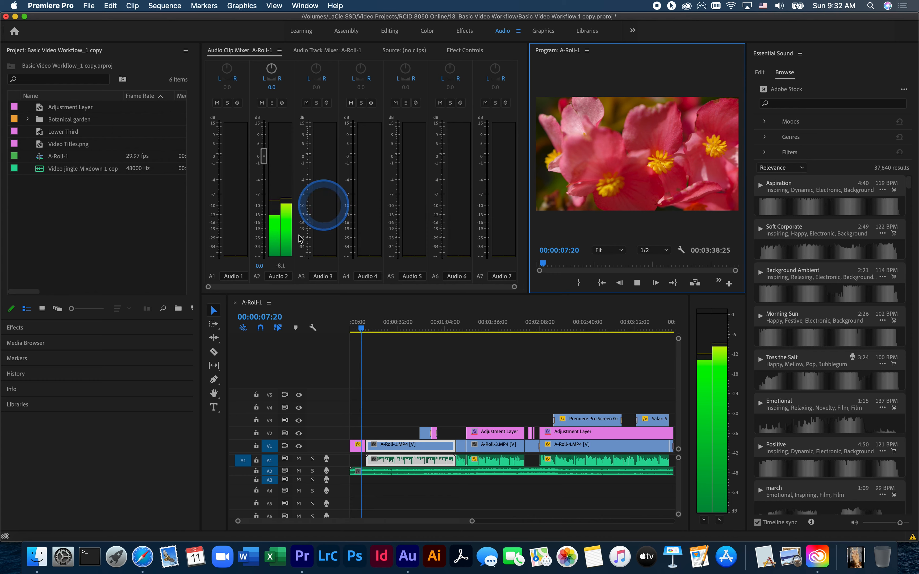
click(636, 282)
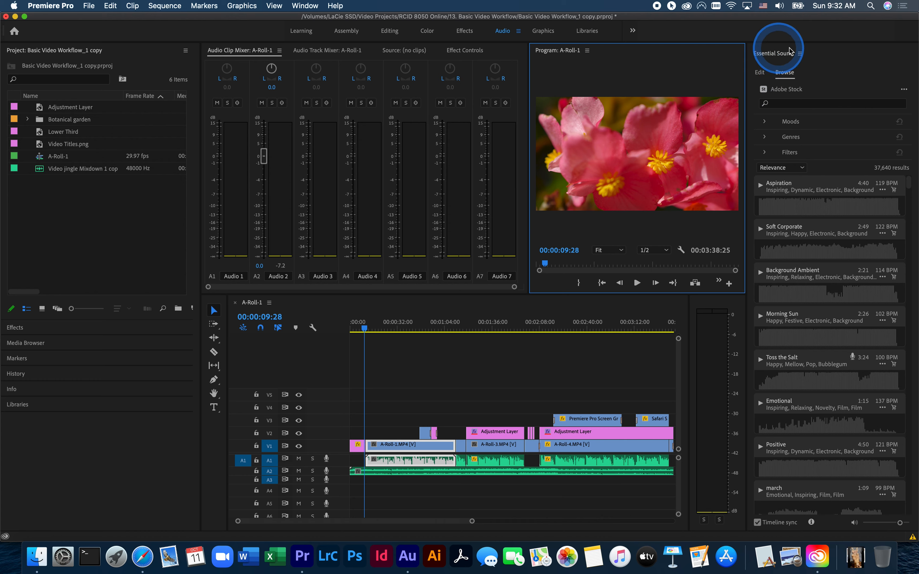
Step: Tag all the speech clips on audio track A1 as Dialogue in Essential Sound
click(761, 75)
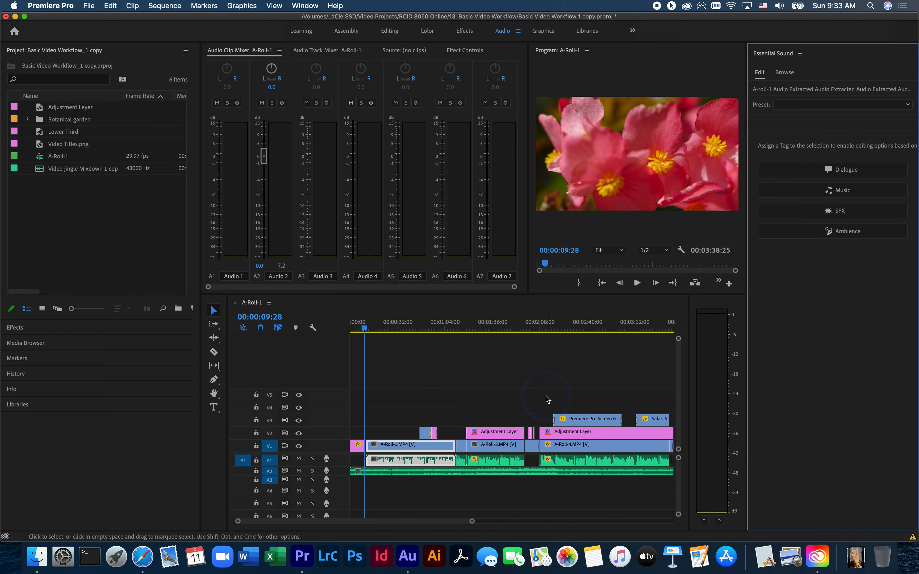
click(402, 460)
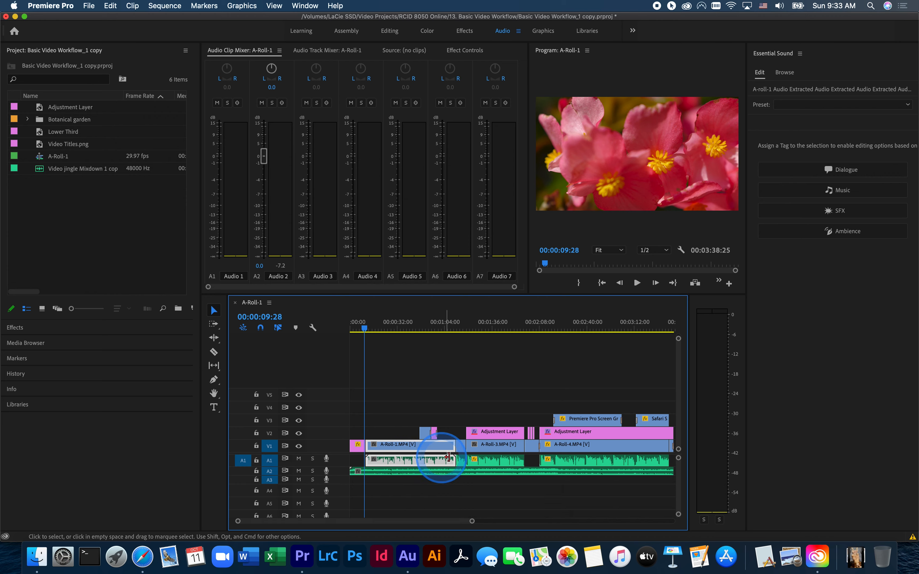
shift+click(461, 460)
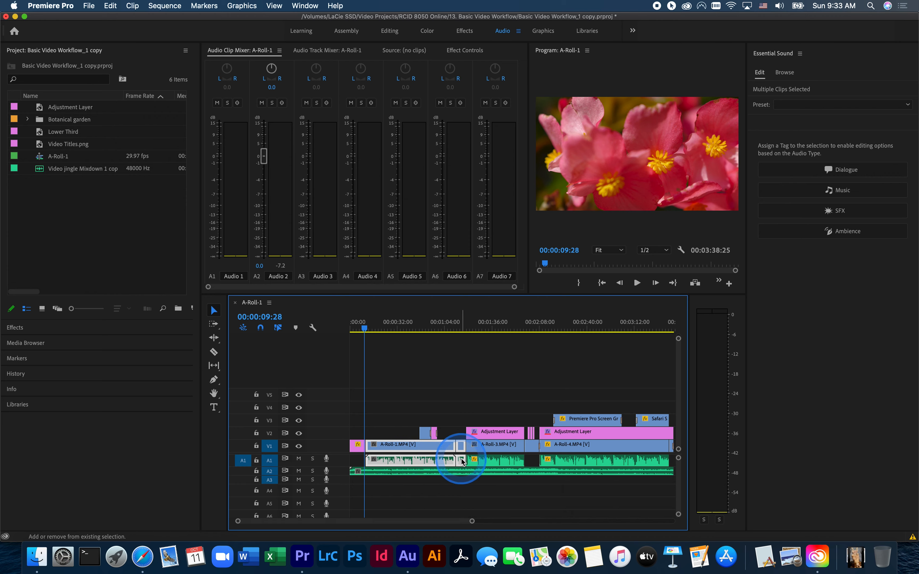
shift+click(493, 460)
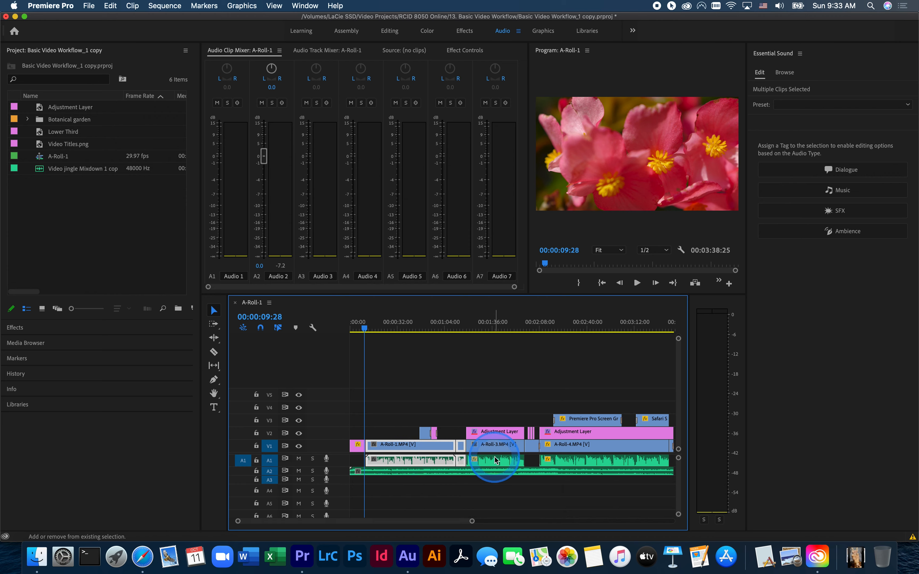
shift+click(554, 464)
scroll(560, 495, down, 5)
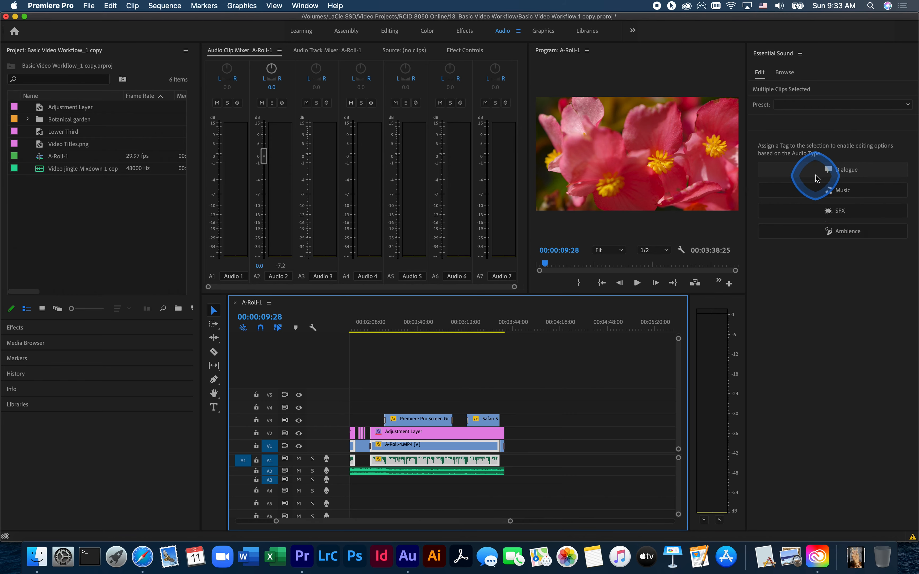
click(800, 170)
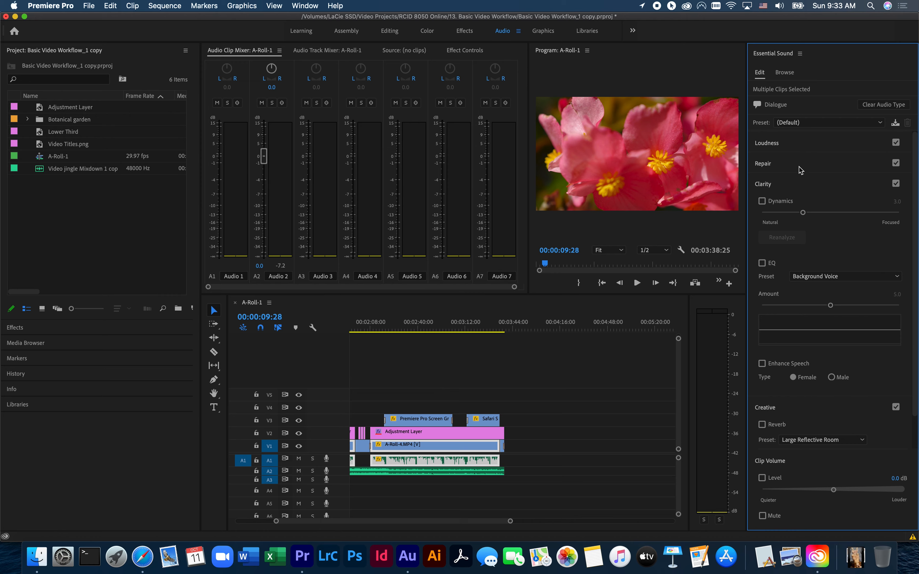
Step: Enable EQ in the dialogue clips' Clarity settings with the Background Voice preset
click(798, 225)
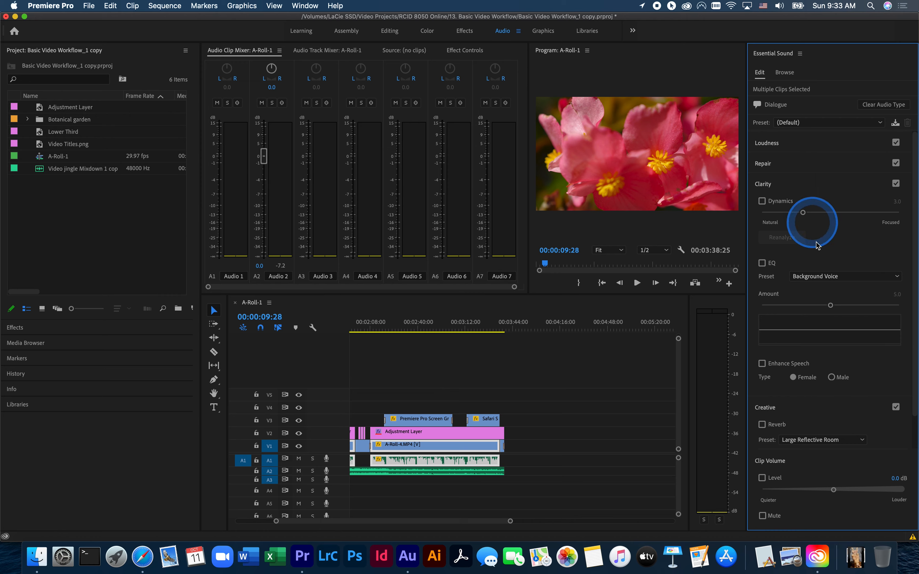
click(816, 304)
click(781, 294)
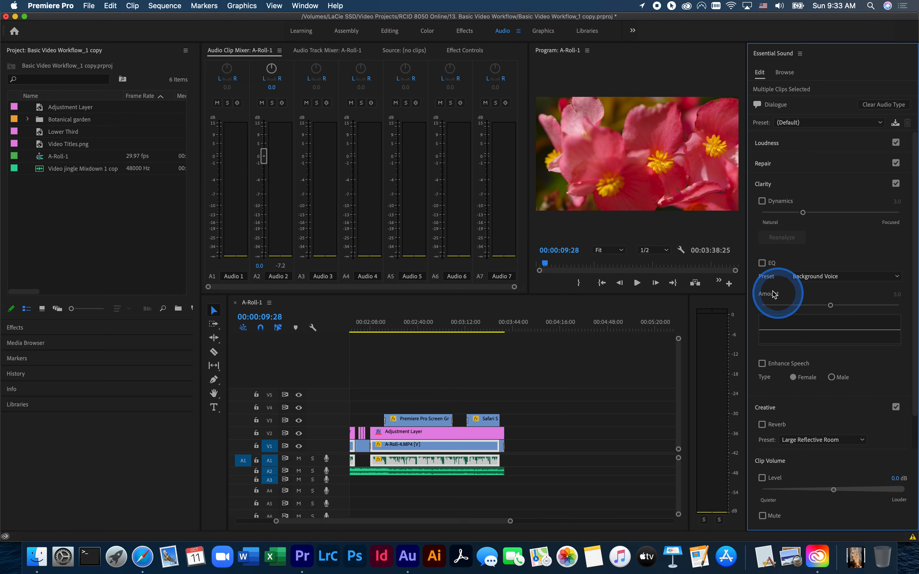
click(761, 263)
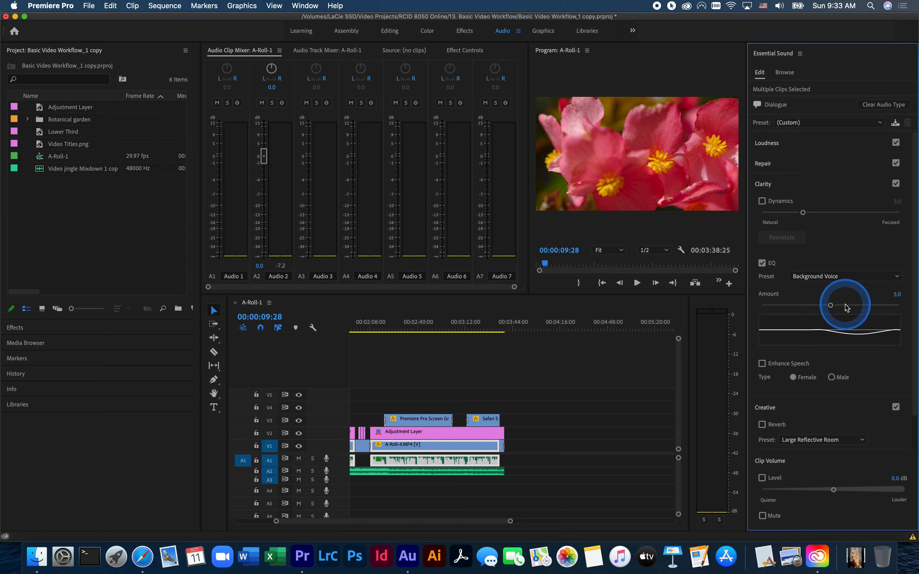
click(898, 278)
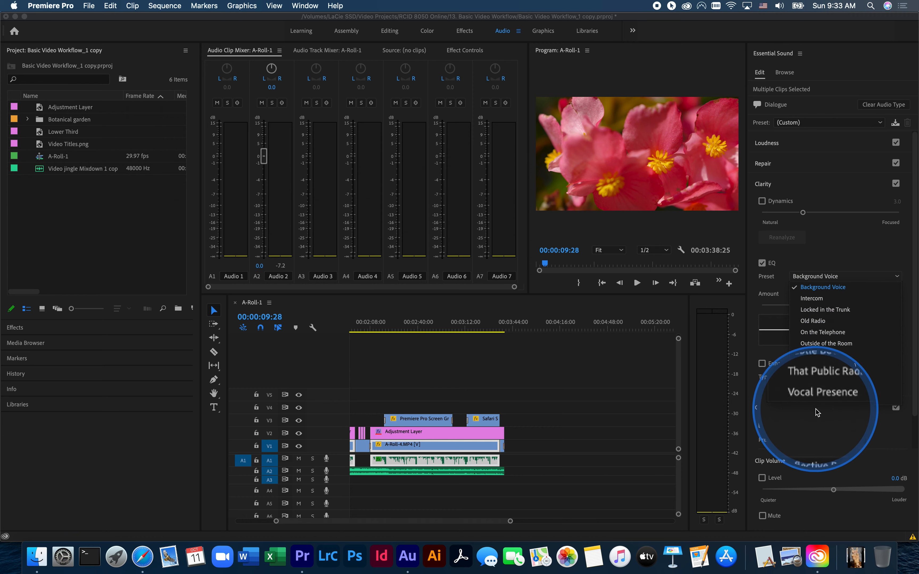
click(812, 288)
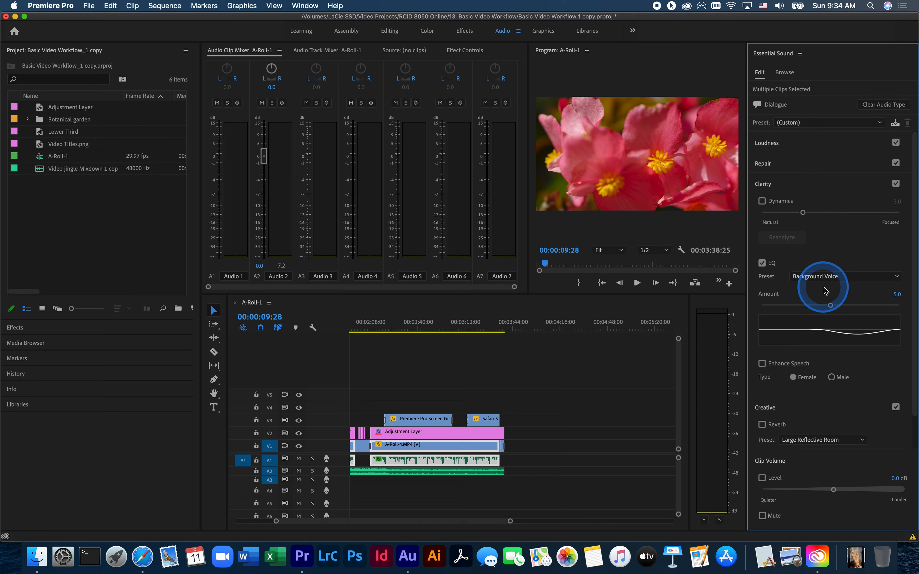
Step: Enable Enhance Speech for the dialogue clips with the Male voice type
click(761, 364)
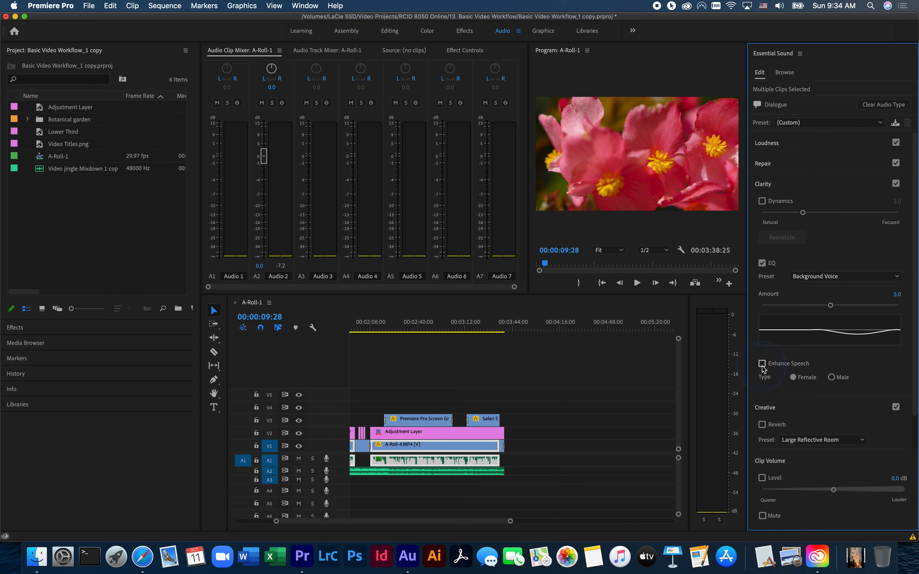
click(831, 377)
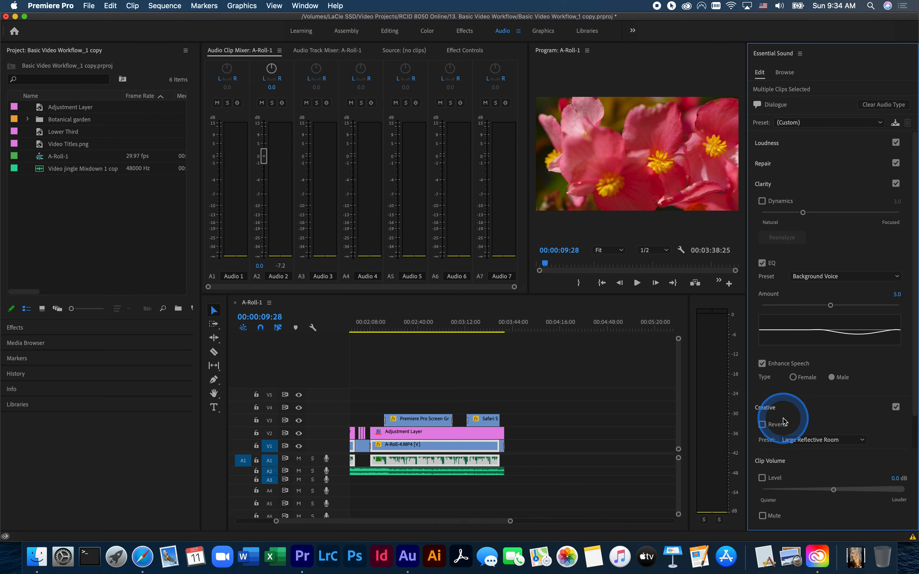
scroll(783, 419, down, 3)
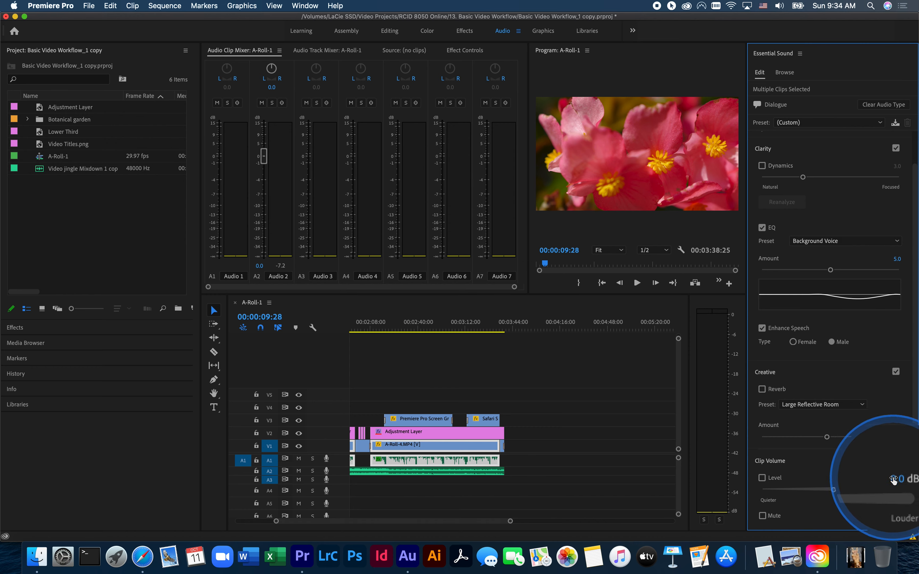
Step: Tag the bensound music clip on track A2 as Music, keeping the default preset
scroll(477, 511, left, 1)
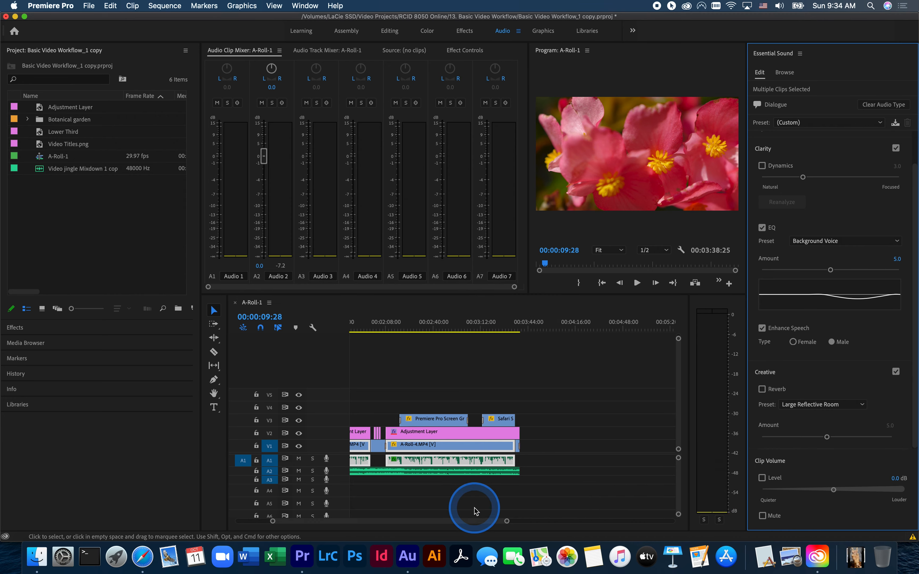
scroll(476, 511, left, 5)
click(451, 501)
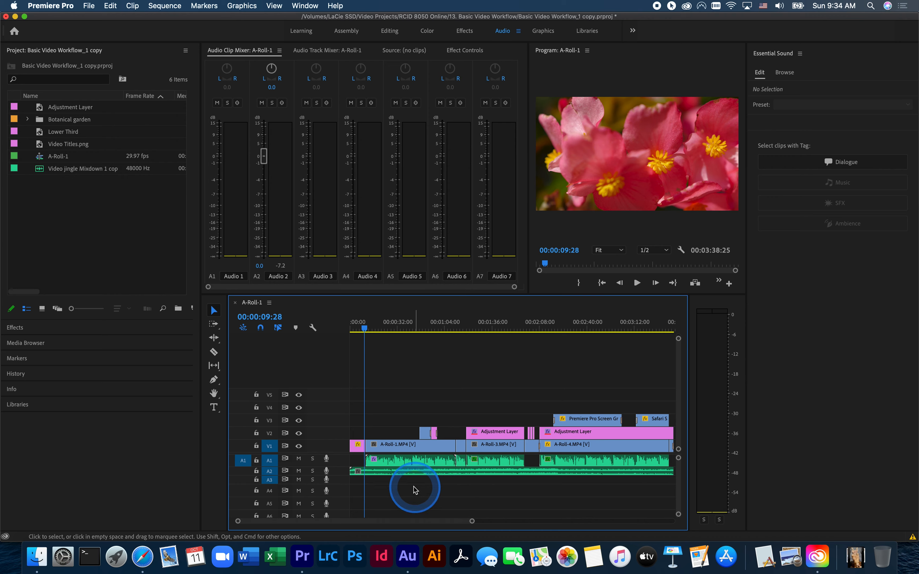
click(394, 472)
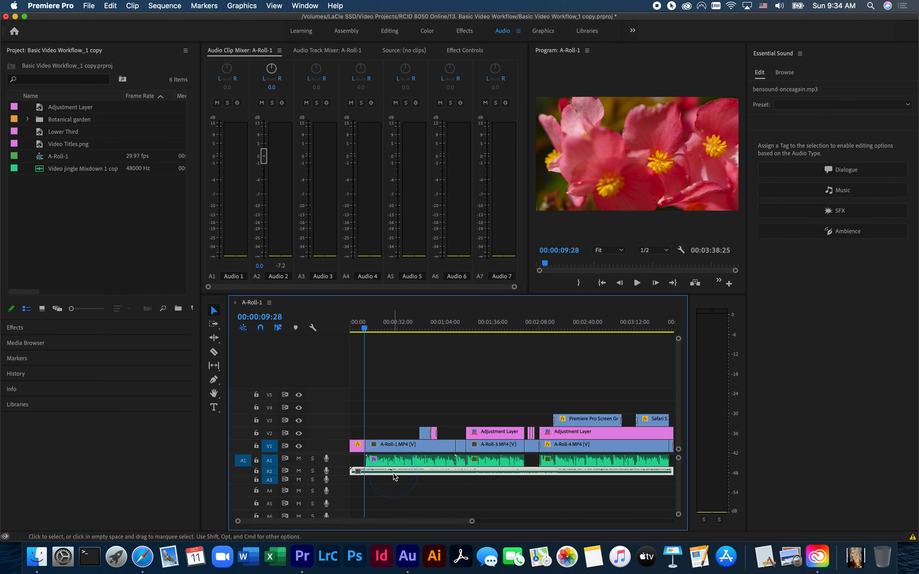
click(807, 191)
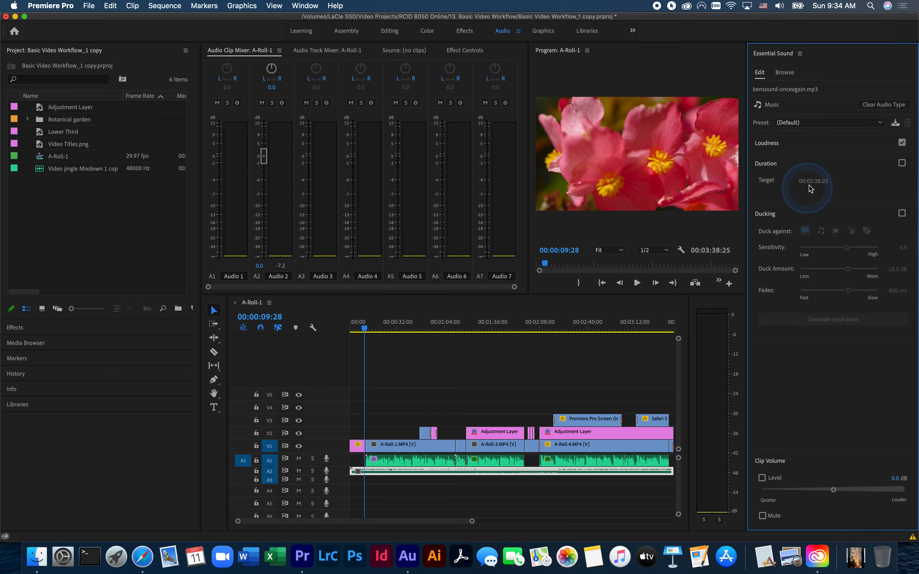
click(880, 123)
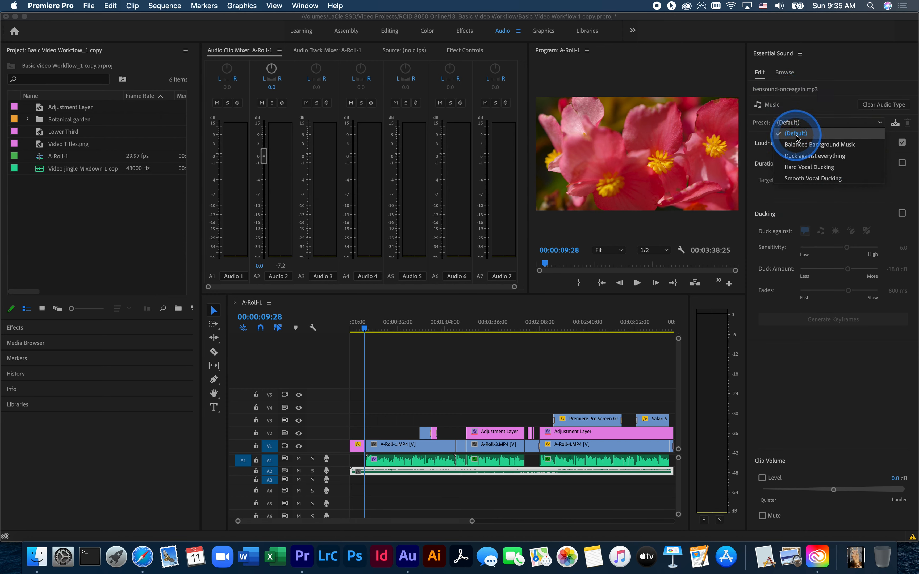
click(826, 206)
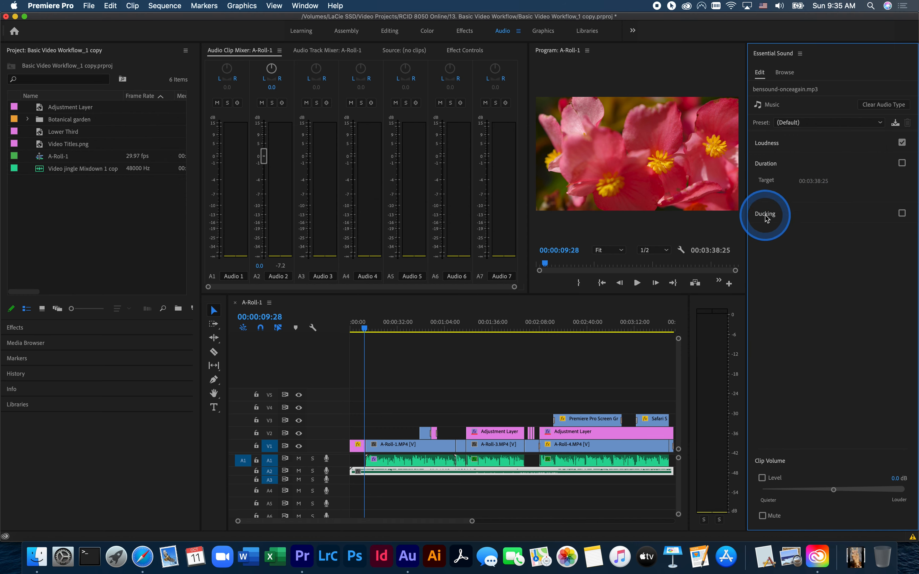
Step: Enable ducking of the music clip against dialogue and generate the ducking keyframes
click(903, 213)
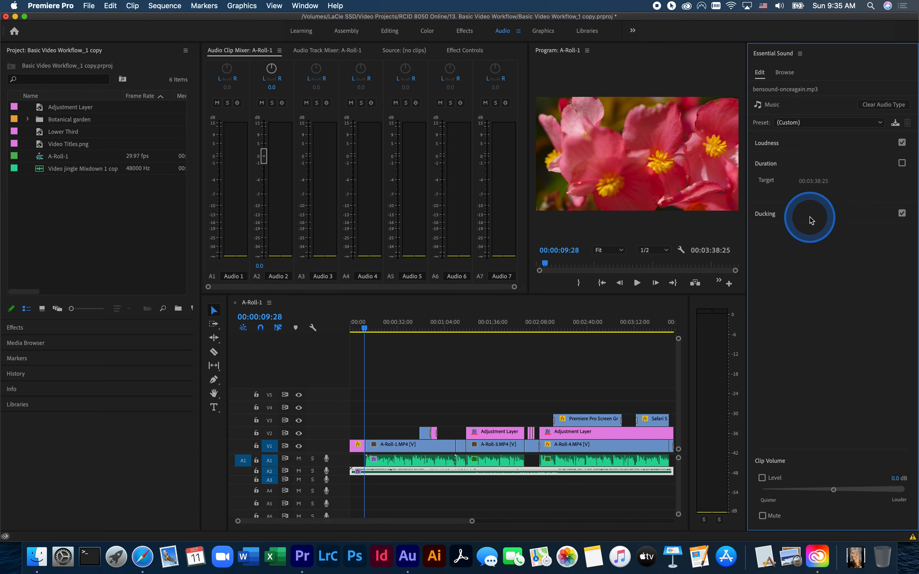
click(800, 217)
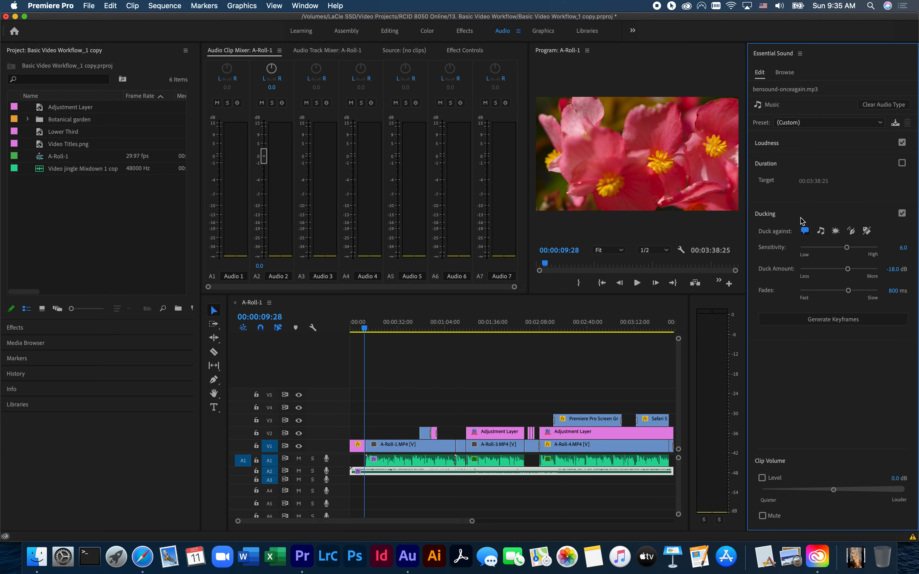
click(805, 230)
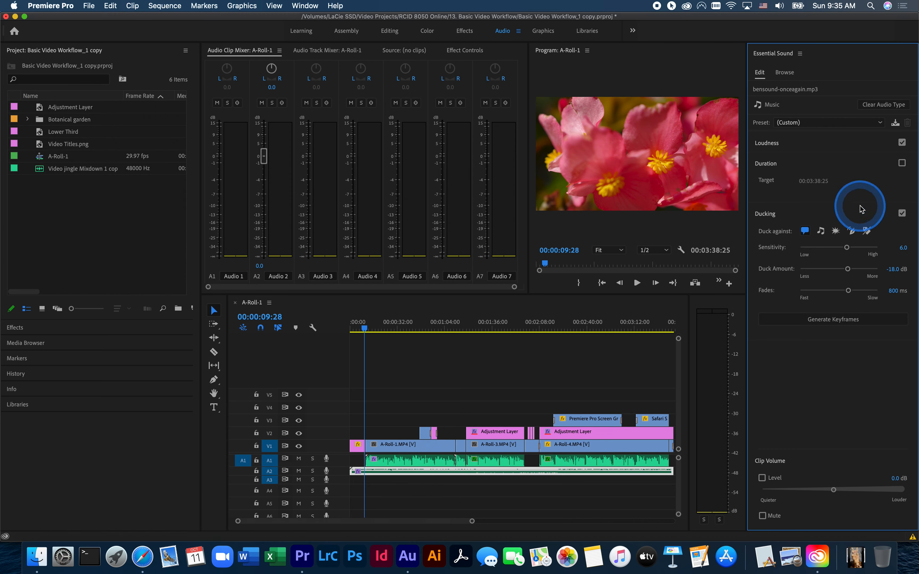
click(902, 213)
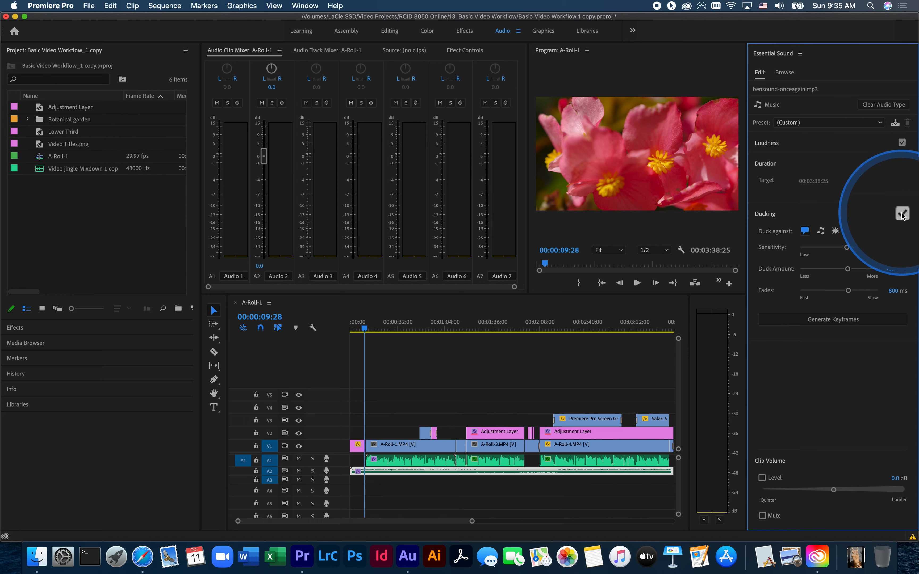
click(805, 231)
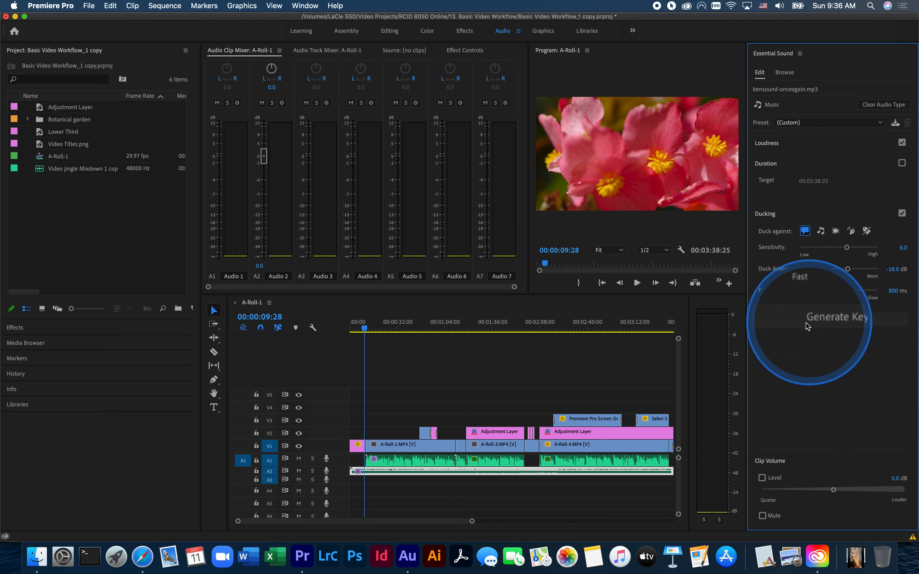
click(835, 324)
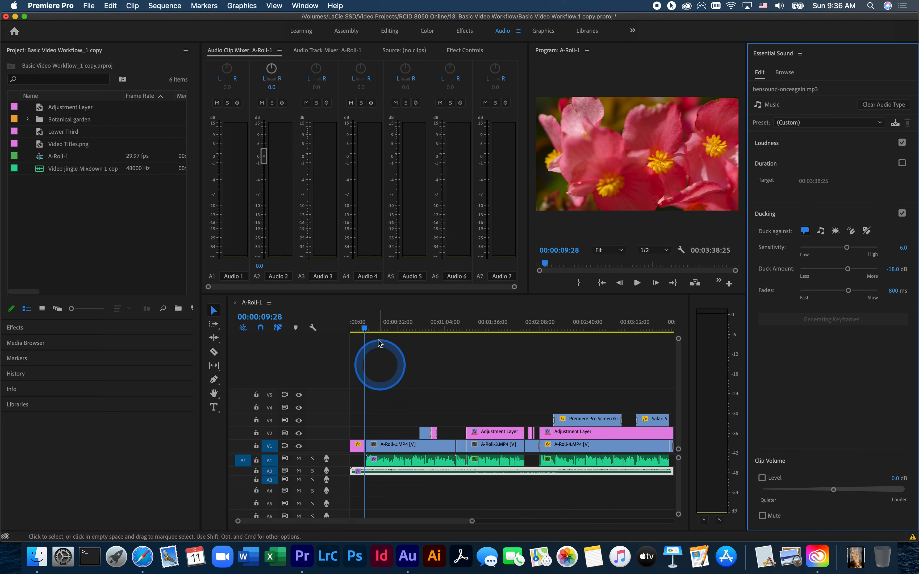
Step: Play the sequence from about 00:00:05:06 into the first speech clip to hear the music ducking
drag(365, 330, 358, 328)
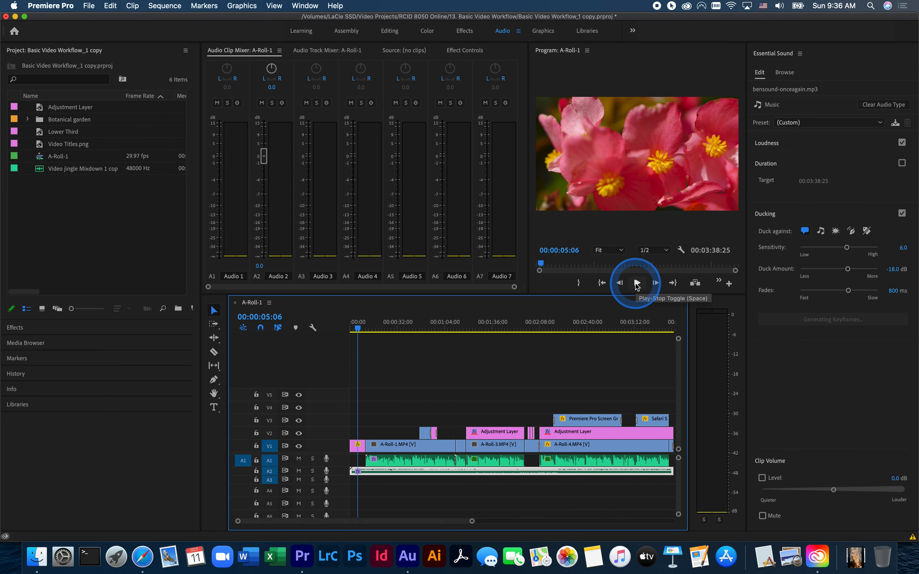
click(637, 284)
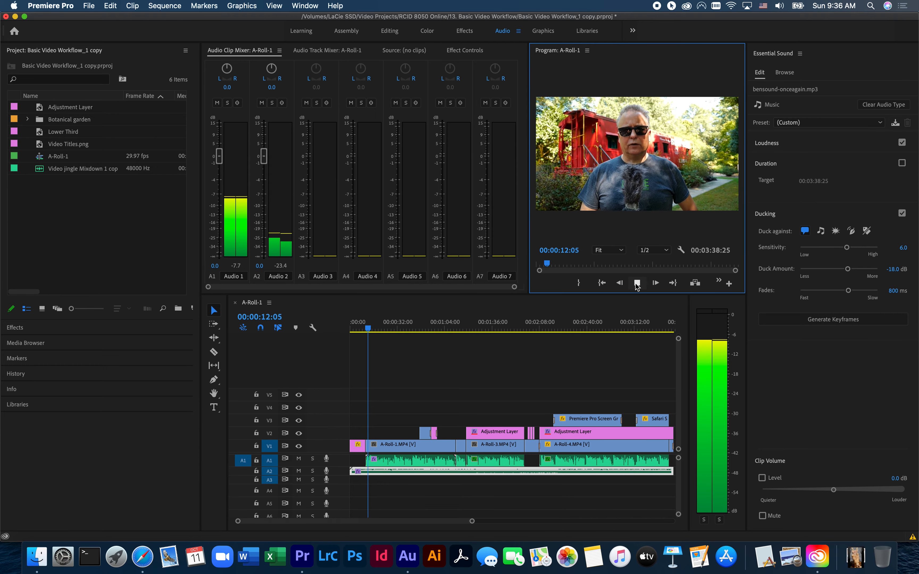
click(636, 282)
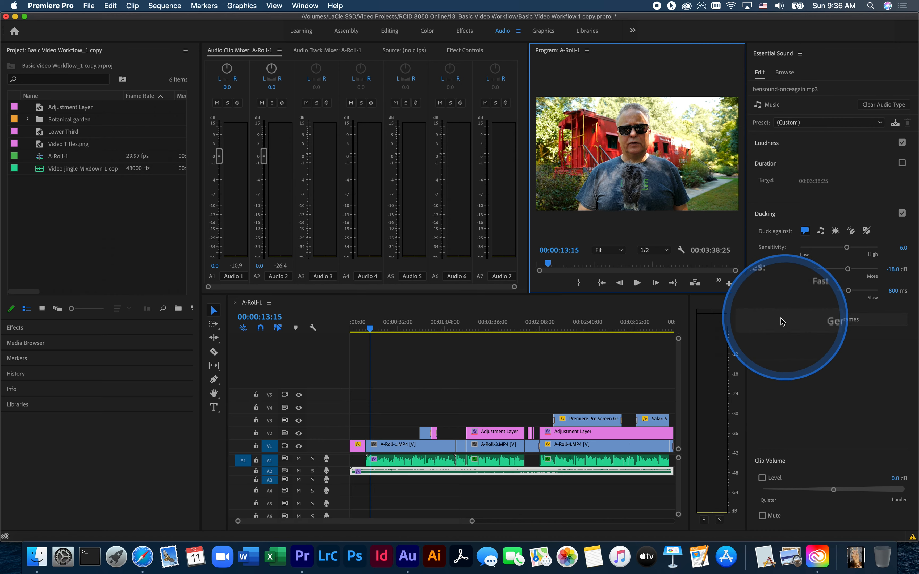
click(832, 321)
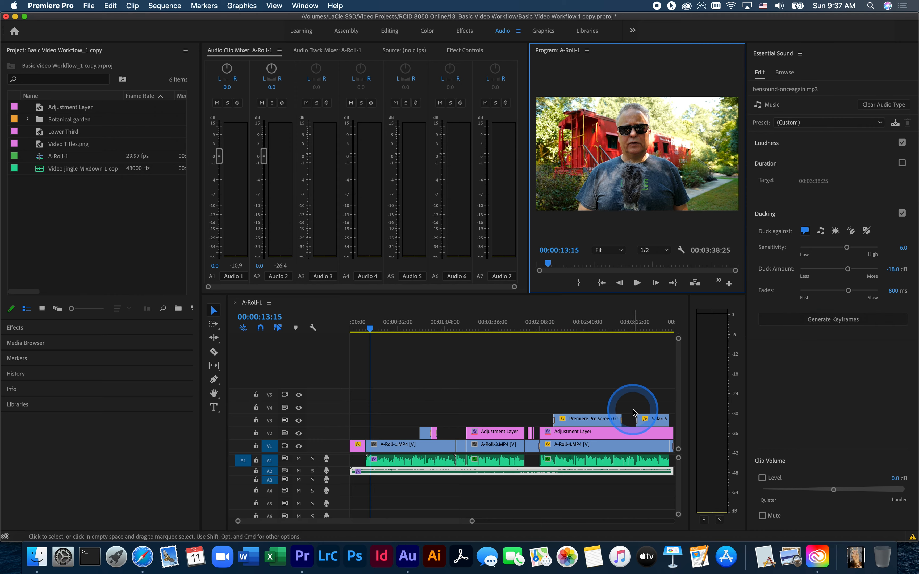
Step: Play the sequence from 00:01:54:06 through the end of the A-Roll-3 speech into the gap to hear the music rise
click(520, 331)
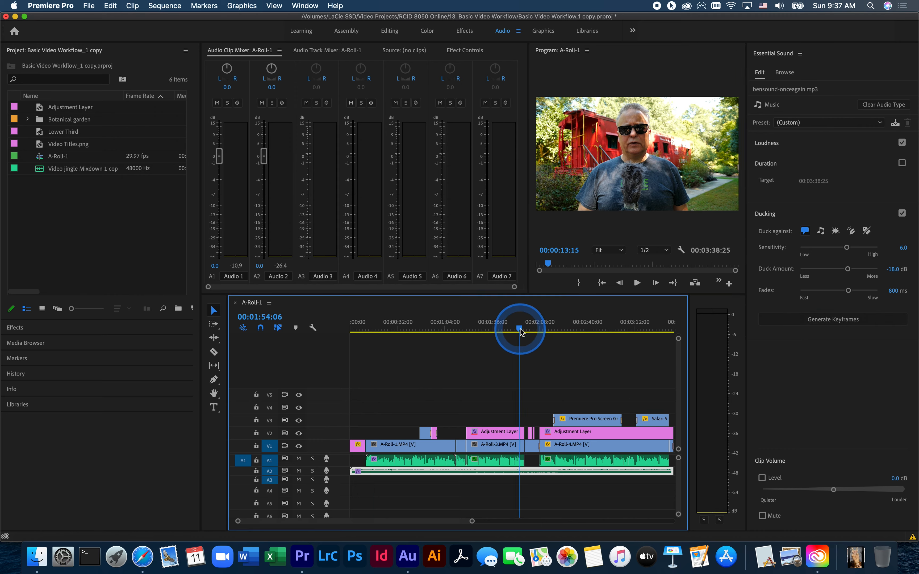
drag(518, 329, 520, 331)
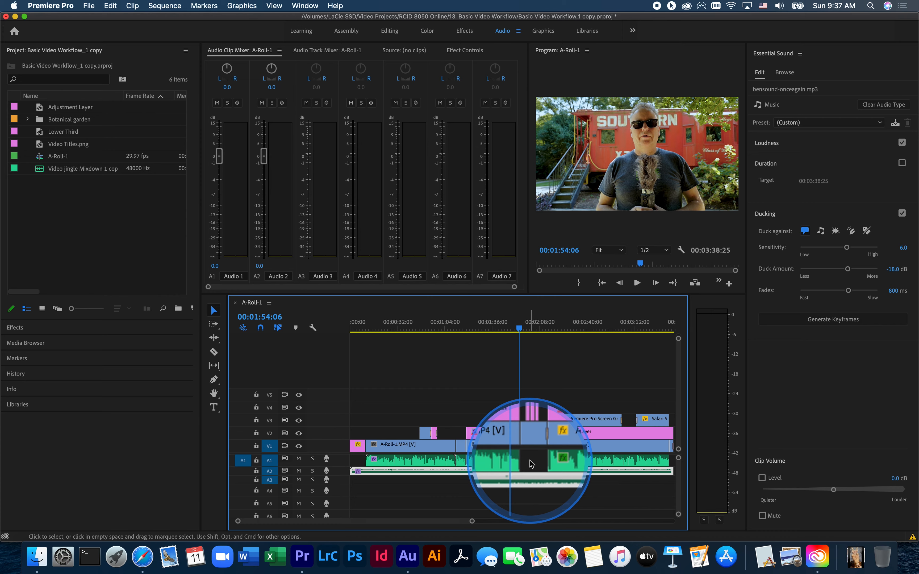
click(637, 283)
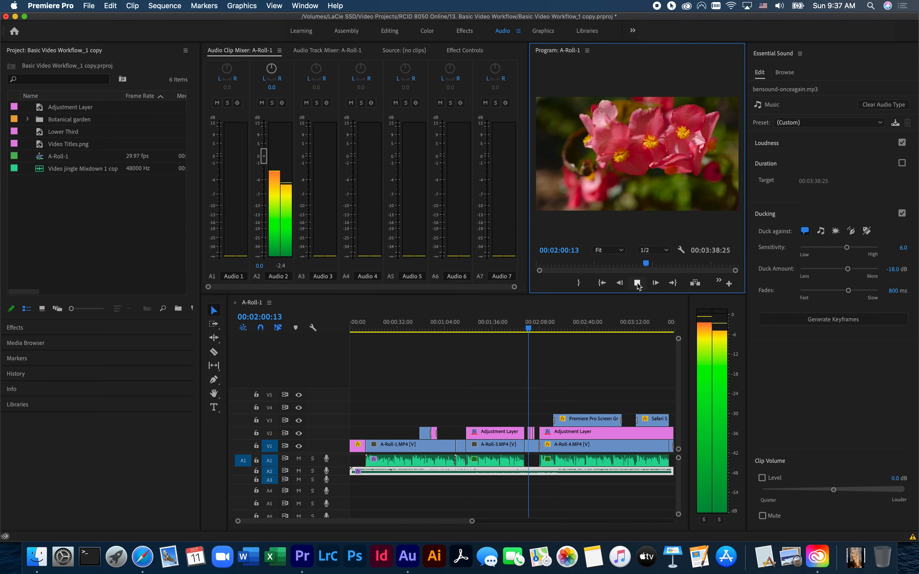
click(636, 284)
Step: Play the sequence from 00:02:05:18 into the A-Roll-4 speech to hear the music duck again
drag(530, 329, 538, 331)
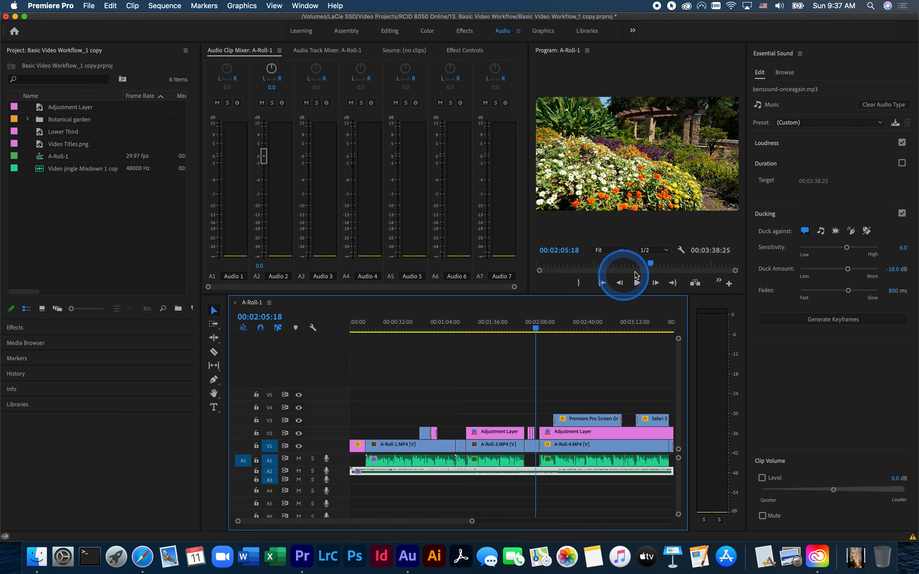
click(637, 283)
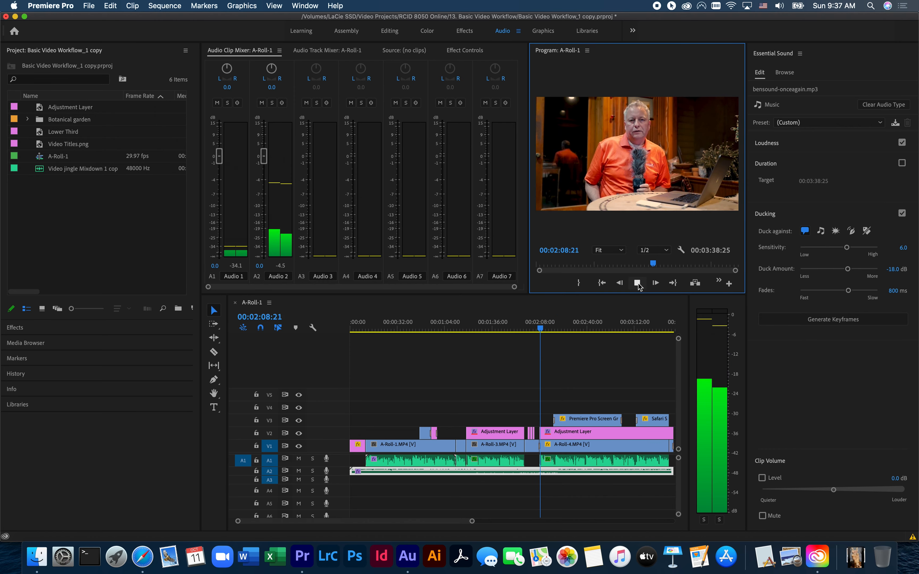
click(638, 284)
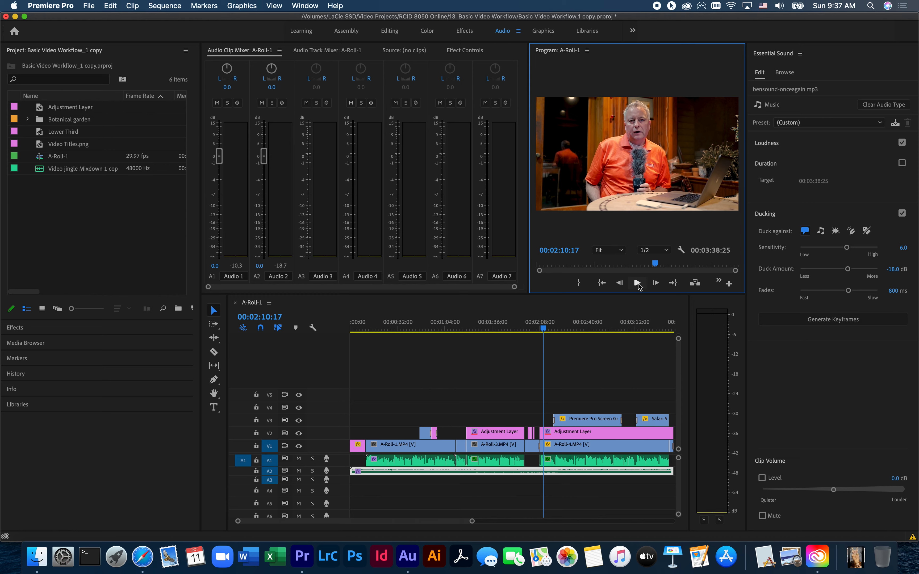
Step: Set the music clip's duck amount to -22.0 dB and regenerate its ducking keyframes
click(581, 471)
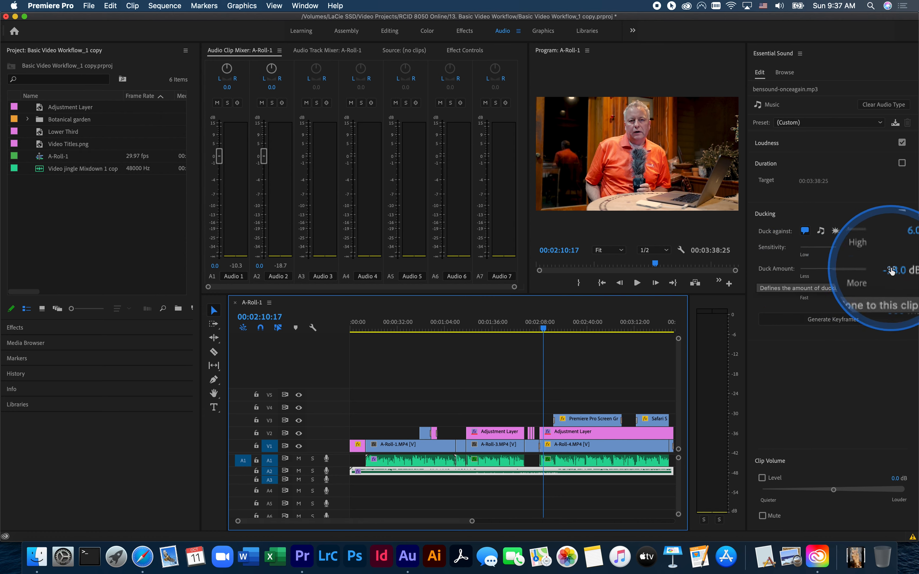
click(892, 270)
click(892, 270)
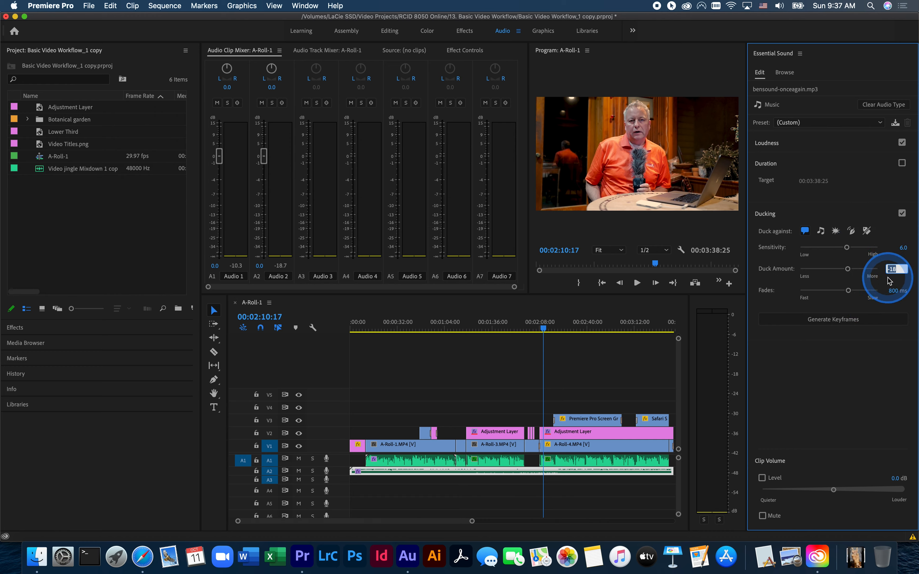
text(-22.0)
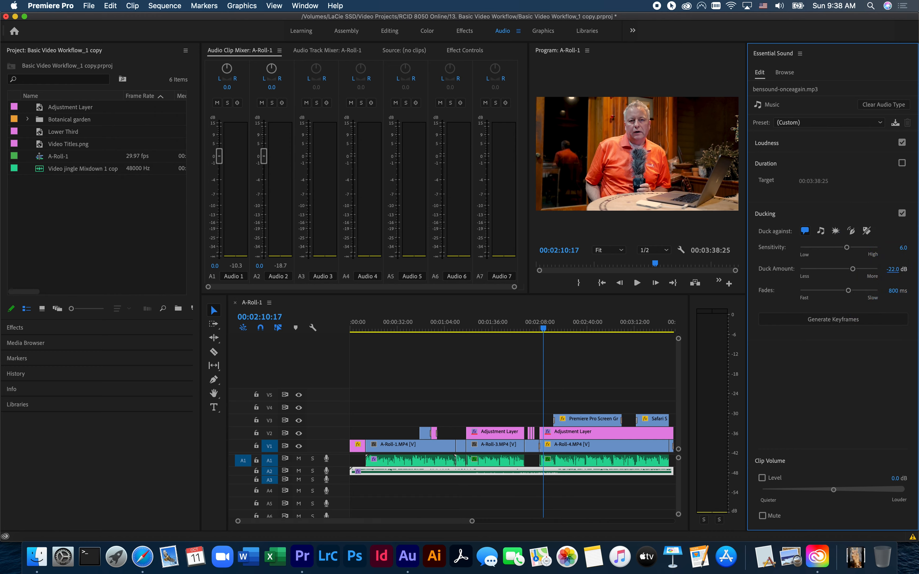
click(835, 320)
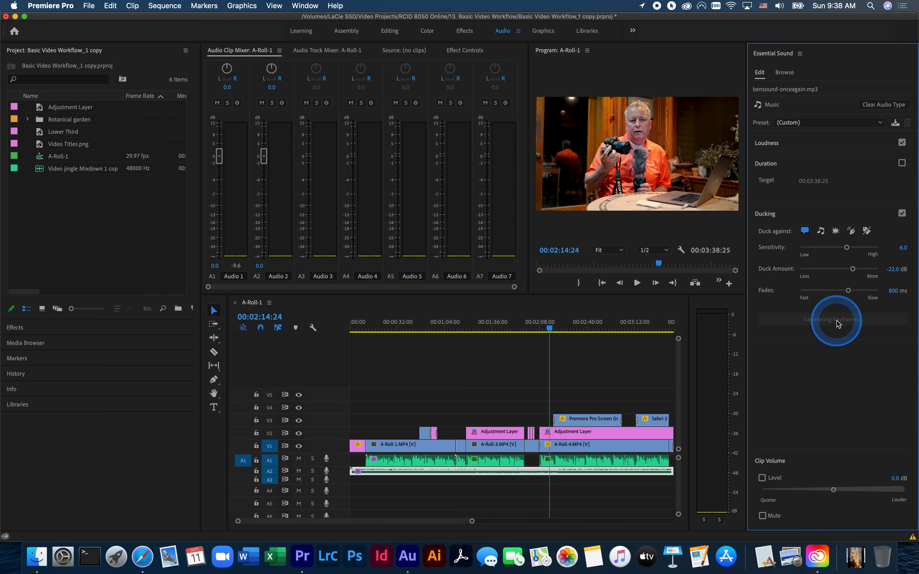
Step: Play the A-Roll-4 speech from 00:02:14:24 to check the stronger ducking, and move the playhead to about 00:01:40:21
click(636, 282)
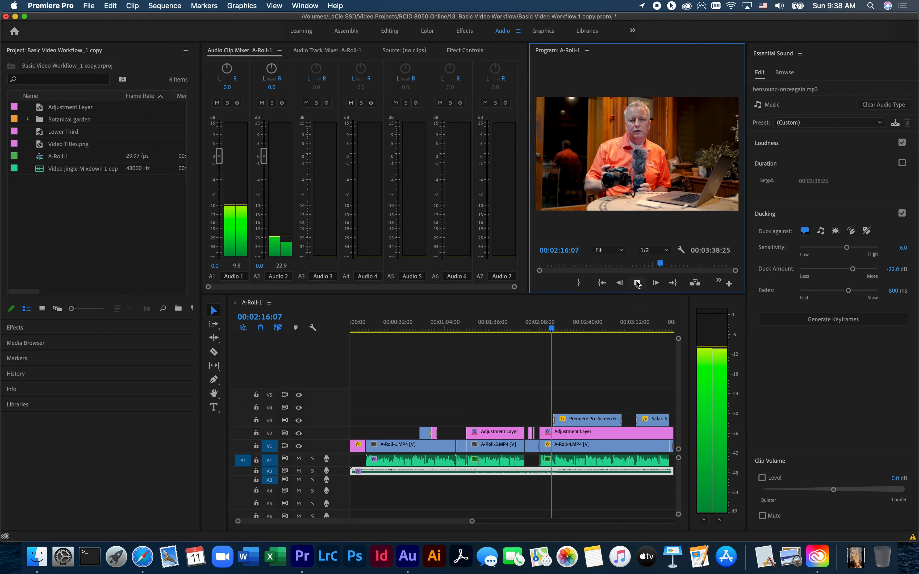
click(637, 283)
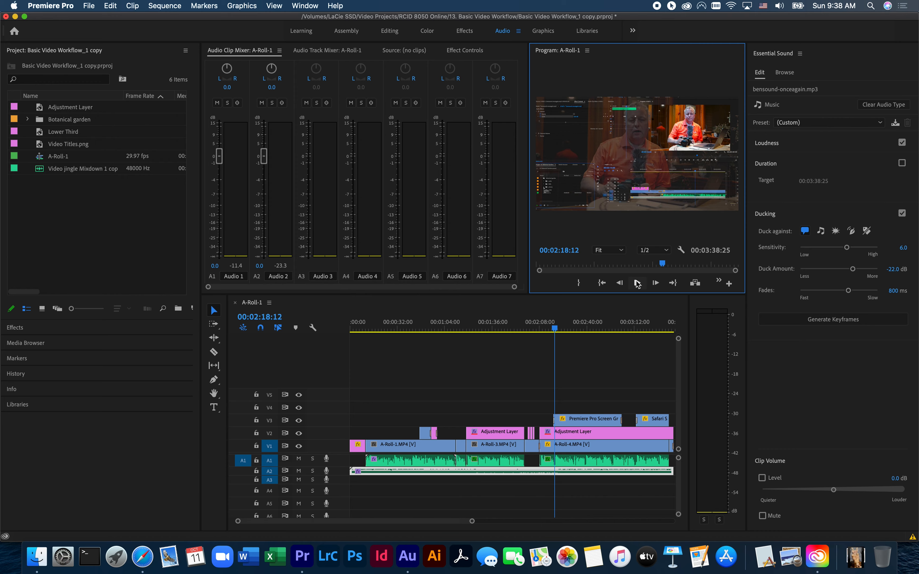
click(499, 334)
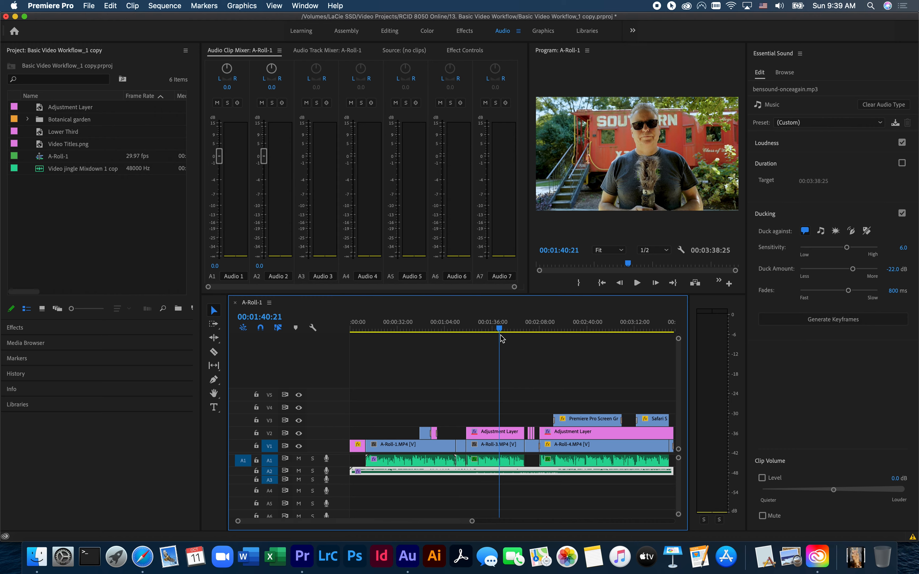
Step: Bring up the clip and sequence options for editing the audio in Adobe Audition
click(460, 506)
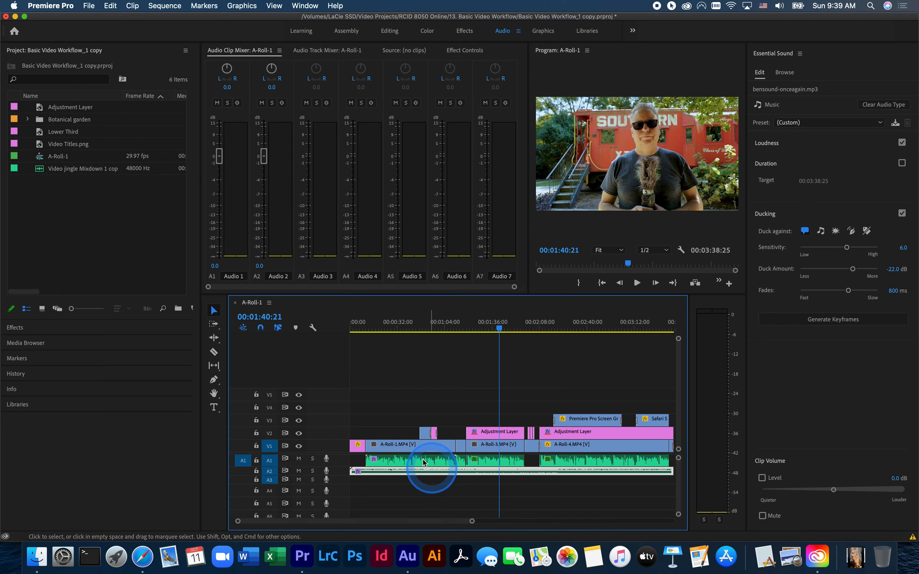
click(110, 6)
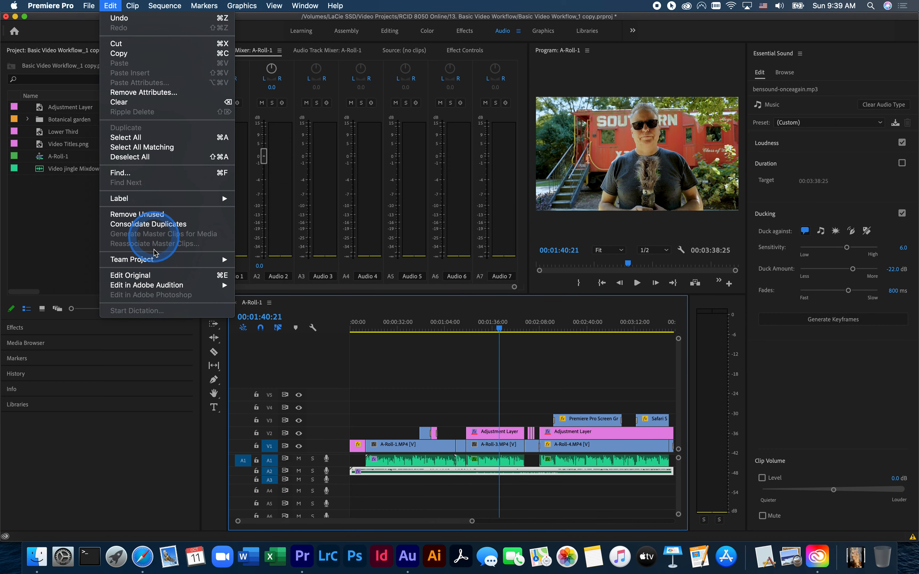
mouse_move(148, 288)
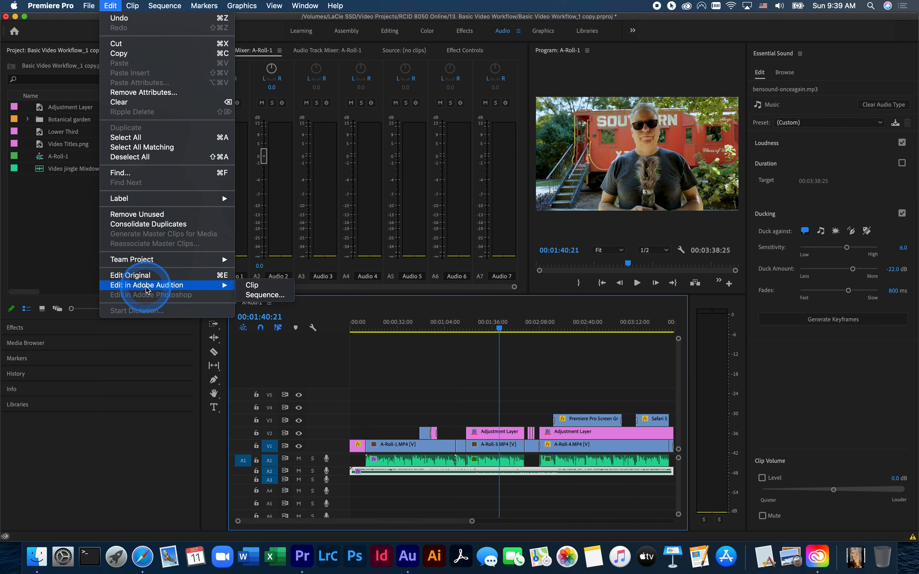